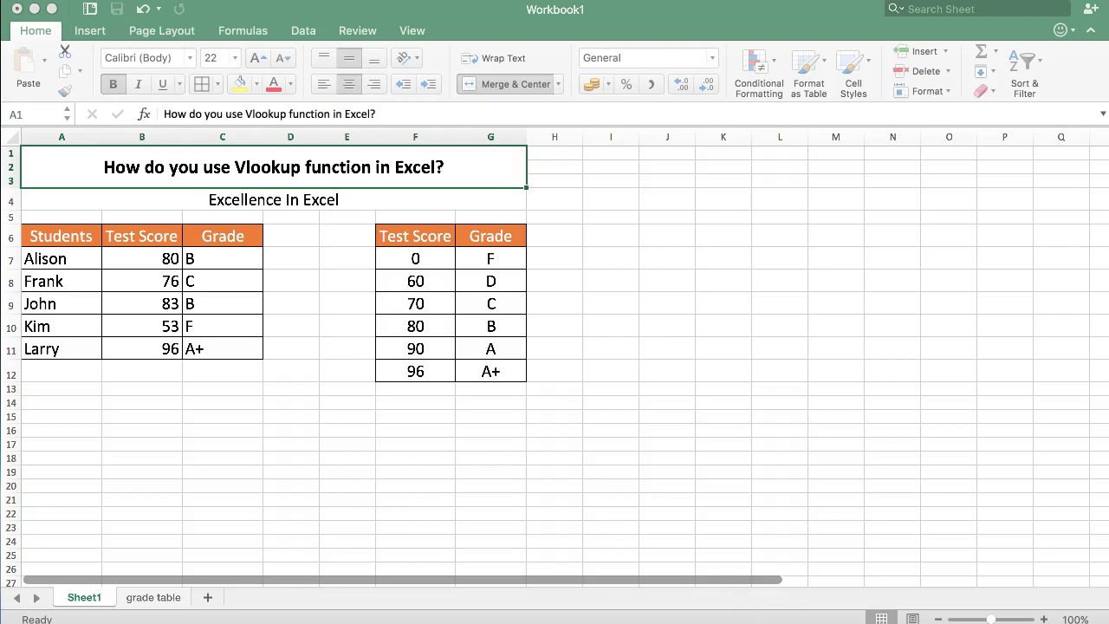
pyautogui.click(255, 429)
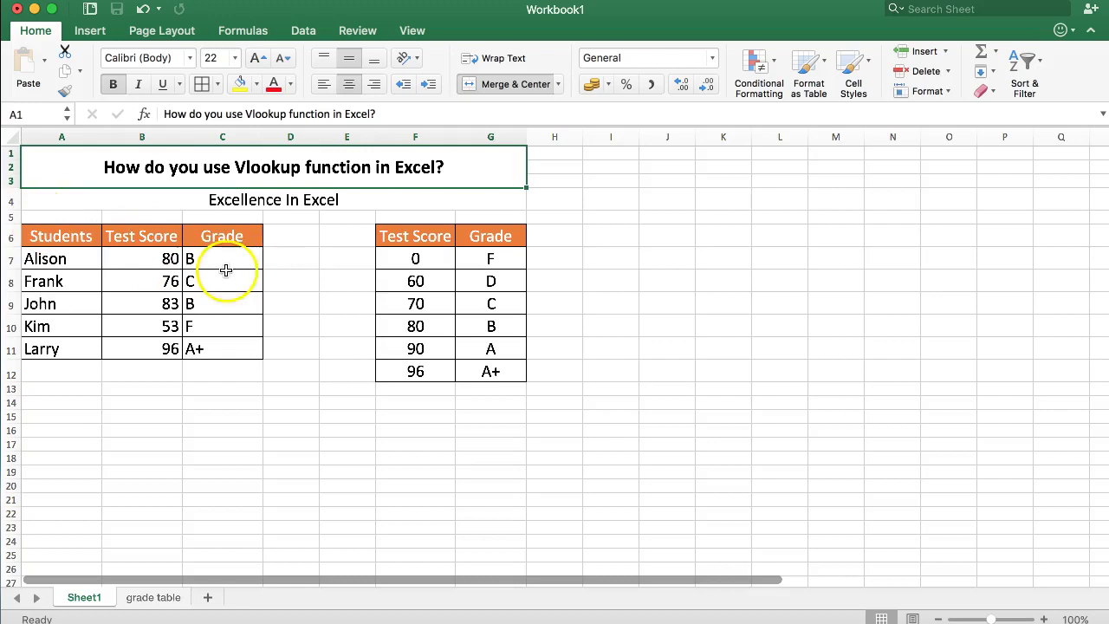
pyautogui.moveTo(69, 237); pyautogui.dragTo(199, 381)
pyautogui.click(248, 424)
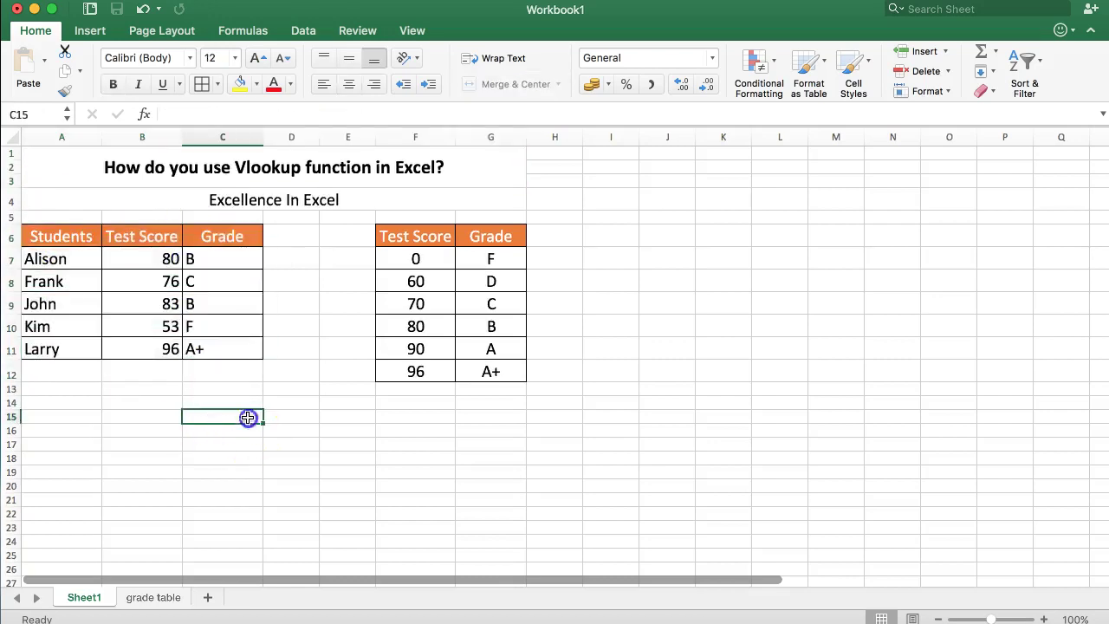
pyautogui.click(227, 405)
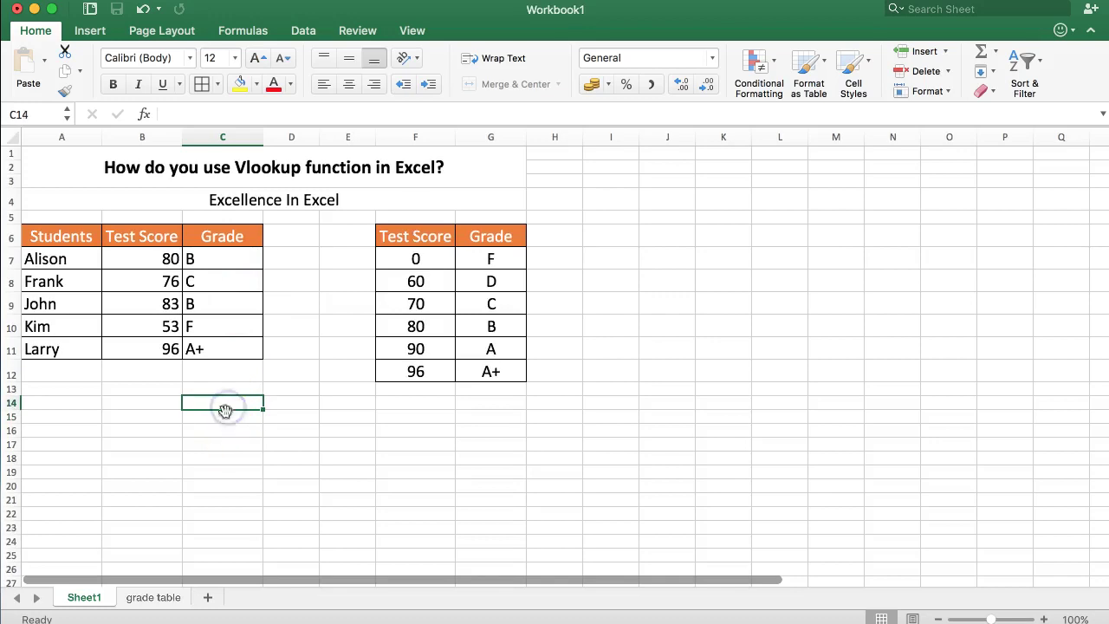
pyautogui.moveTo(415, 258); pyautogui.dragTo(491, 379)
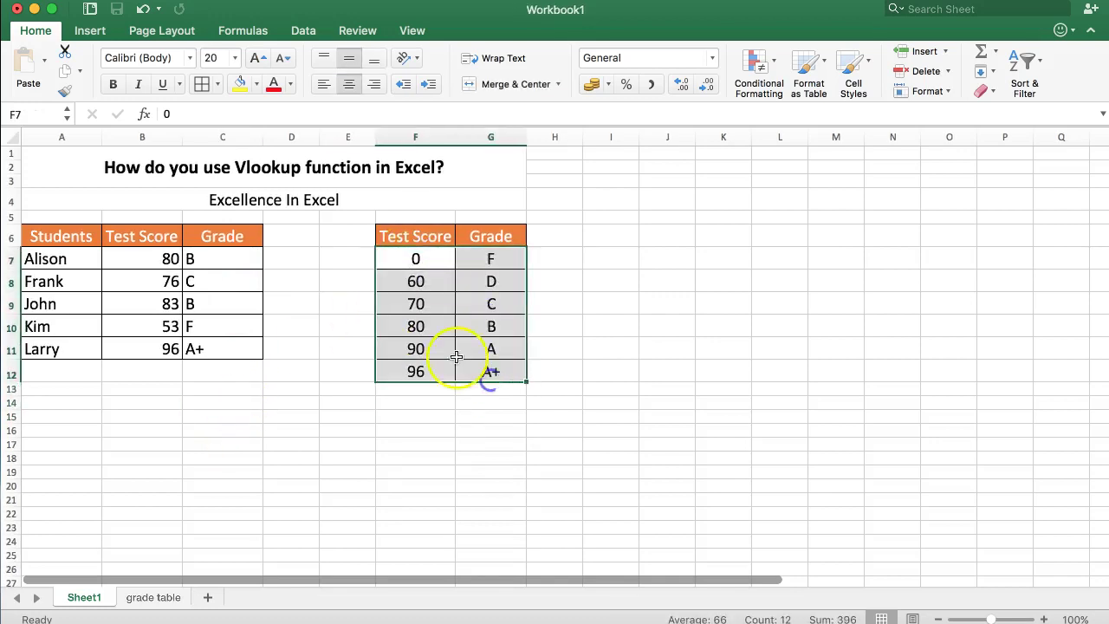
pyautogui.click(247, 364)
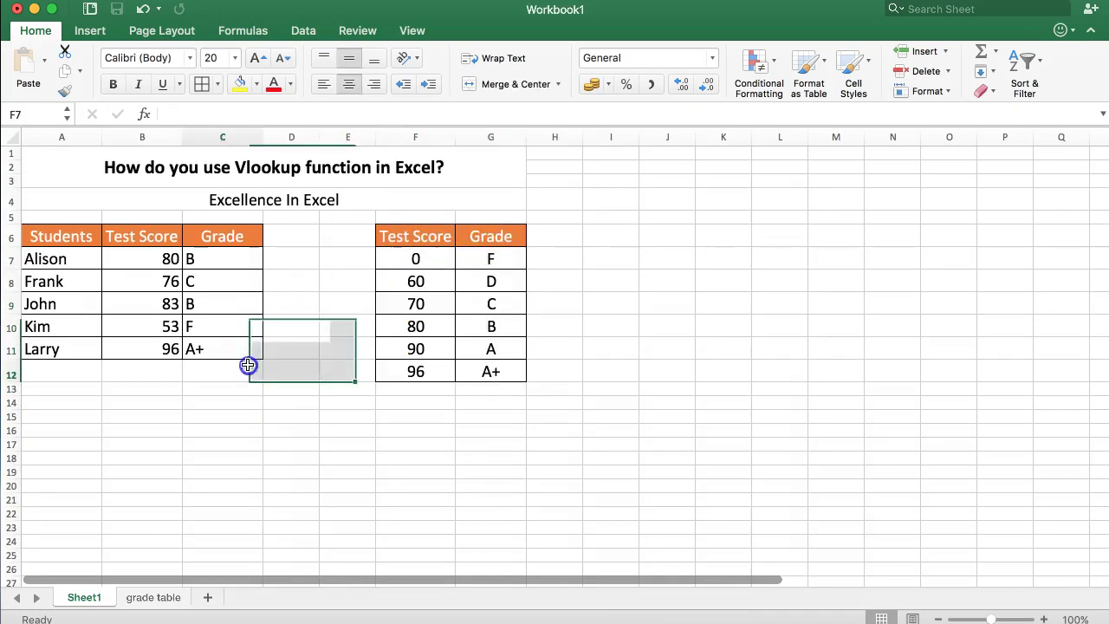
# - Clear the existing grades from C7:C11 in the student table
pyautogui.moveTo(226, 413); pyautogui.dragTo(238, 258)
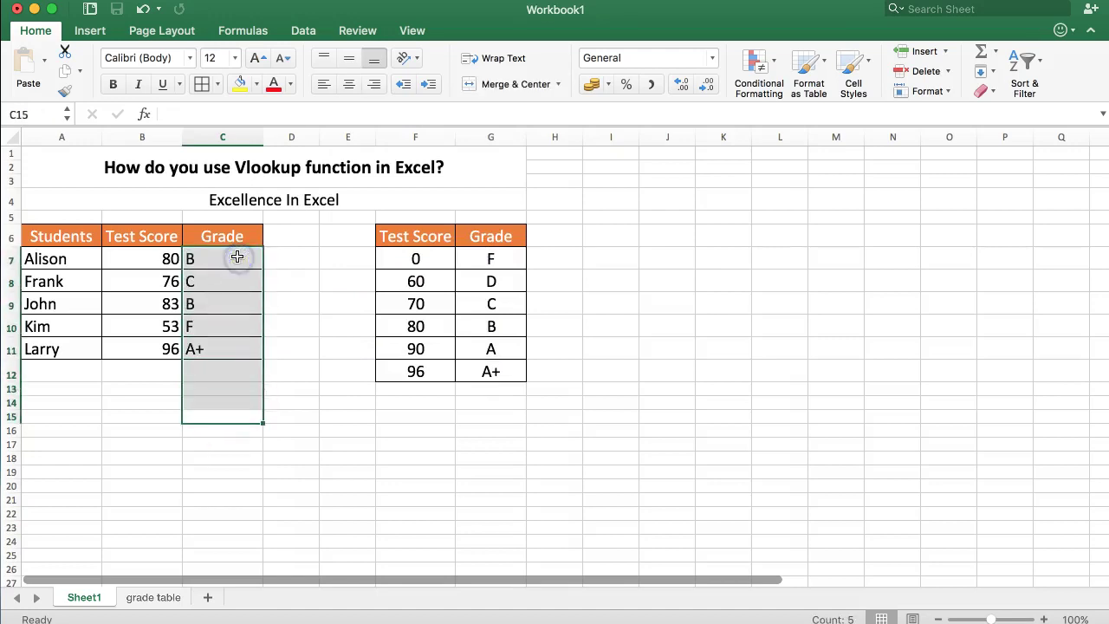
pyautogui.click(137, 259)
pyautogui.click(202, 258)
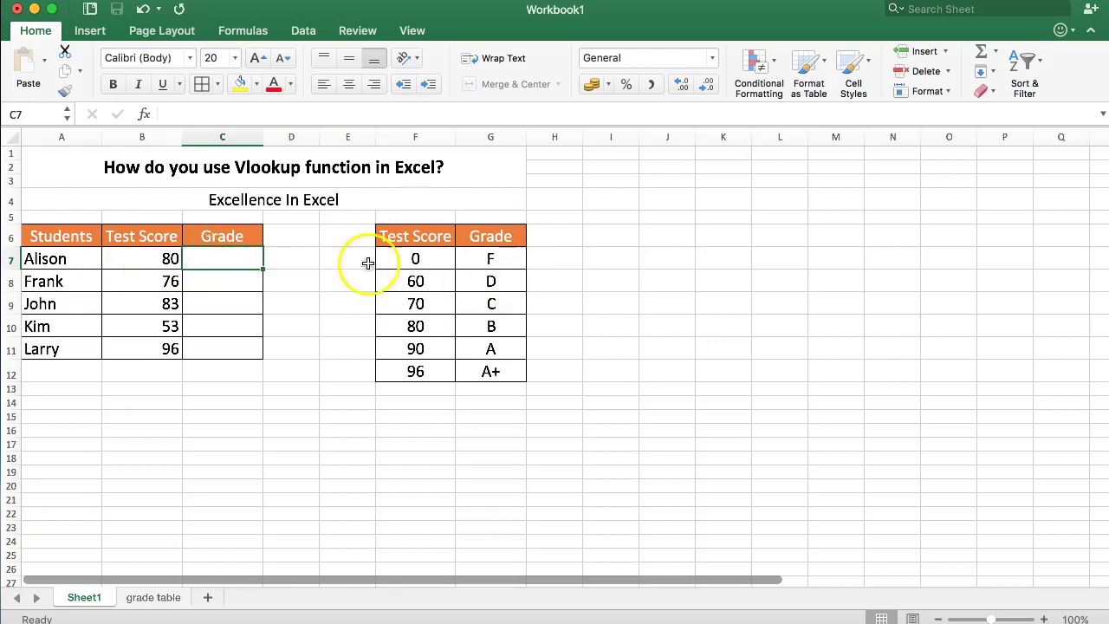
# - Look up the grade for the first student's score in the lookup table and enter B manually in C7
pyautogui.click(165, 259)
pyautogui.click(497, 331)
pyautogui.click(244, 242)
pyautogui.click(237, 252)
pyautogui.press('Return')
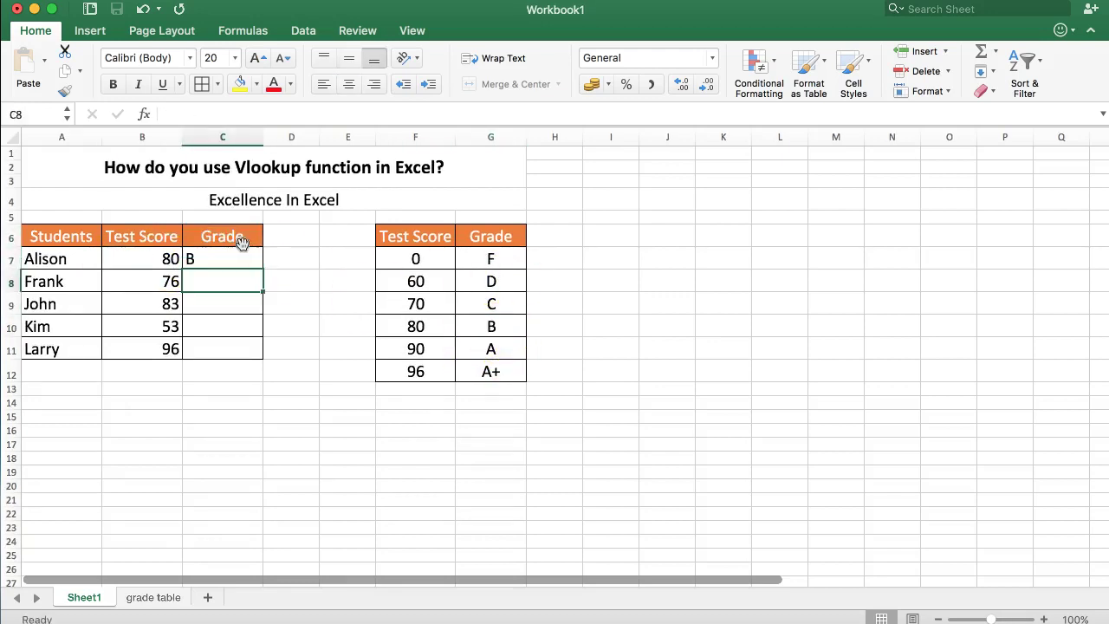
# - Set the first student's test score in B7 to 85
pyautogui.press('Up')
pyautogui.press('Left')
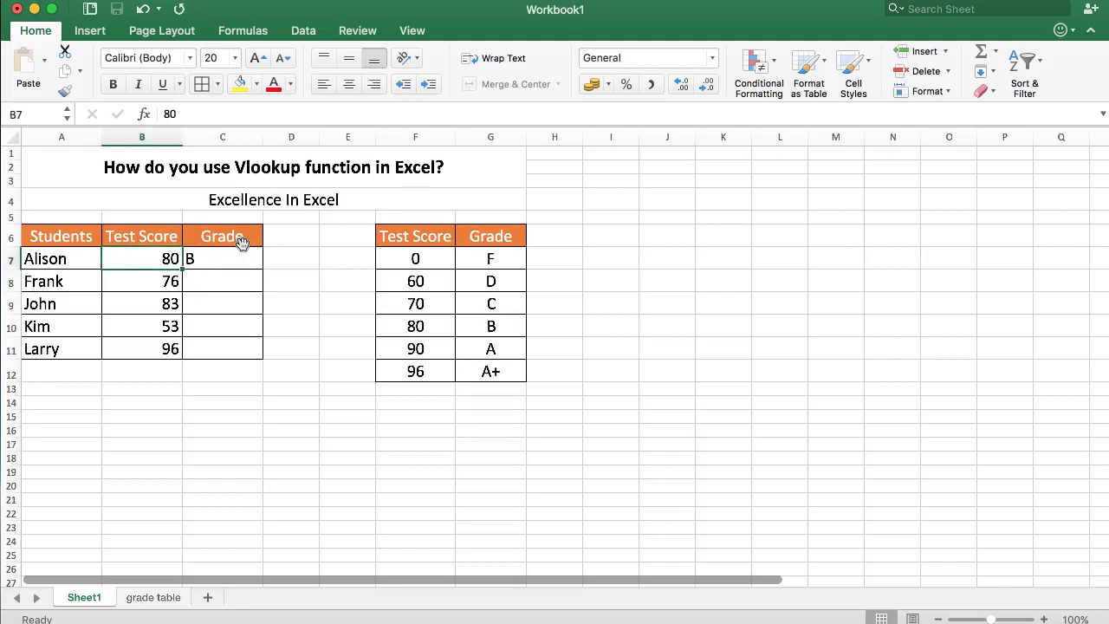
pyautogui.write('8')
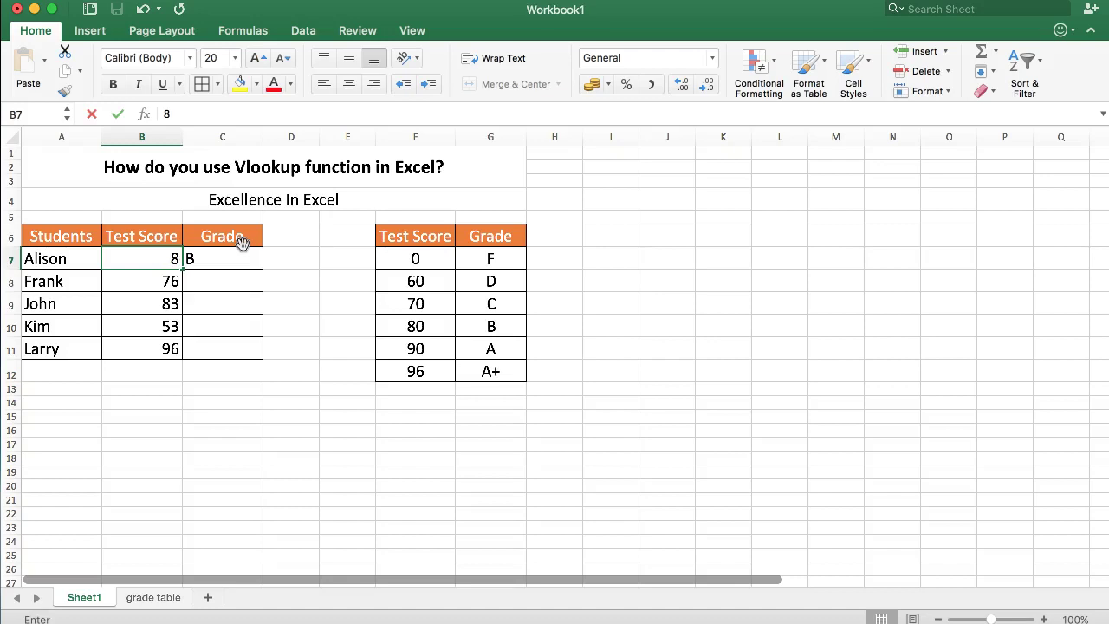
pyautogui.write('5')
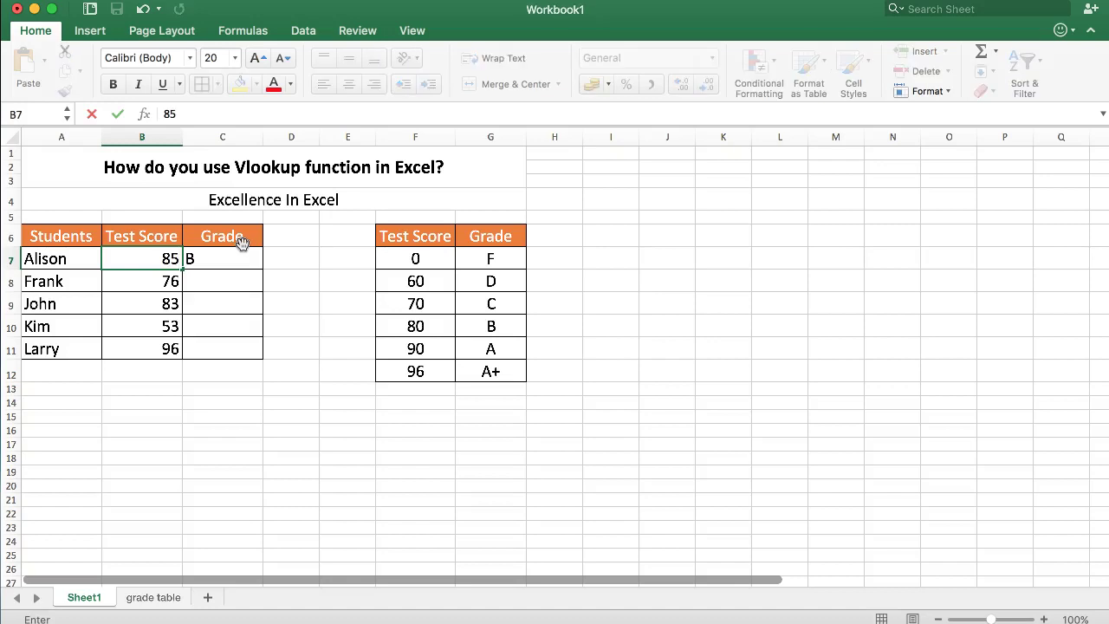
pyautogui.press('Return')
# - Set the first student's test score in B7 to 90 and check the matching row of the lookup table
pyautogui.press('Up')
pyautogui.press('Right')
pyautogui.write('90')
pyautogui.press('Return')
pyautogui.click(228, 258)
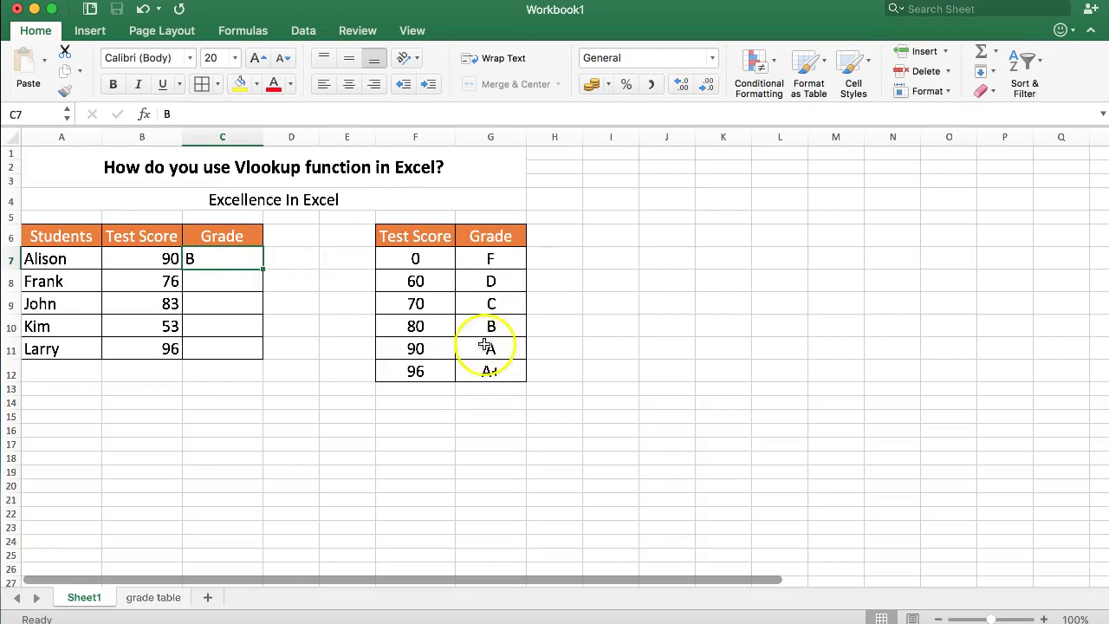
pyautogui.click(438, 348)
pyautogui.click(486, 349)
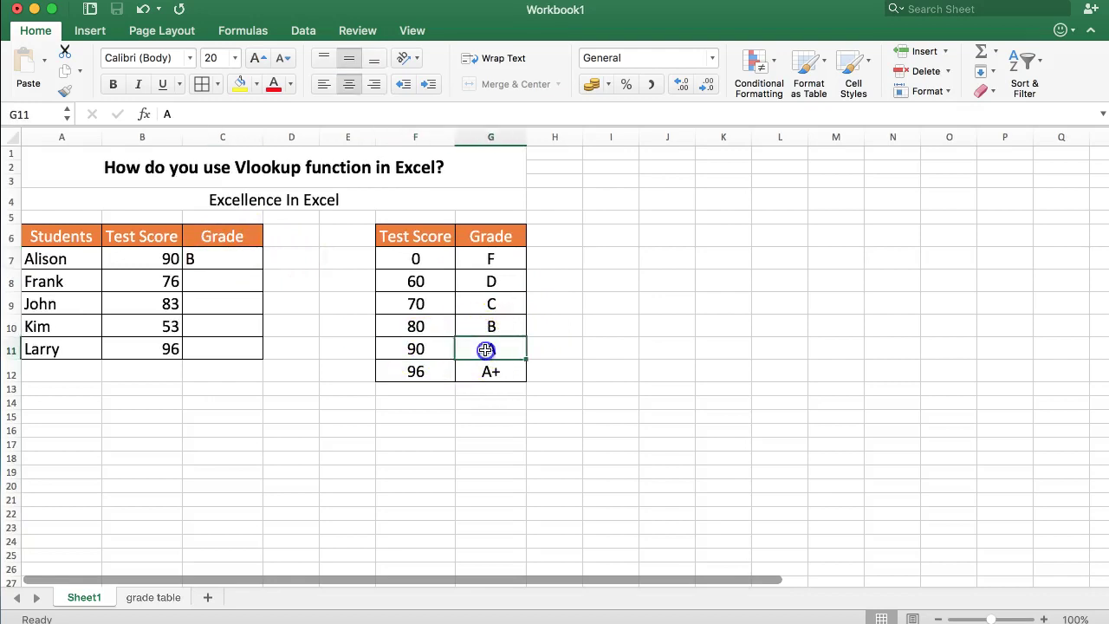
# - Start a VLOOKUP formula in C7 and use the Formula Builder to set its lookup value to B7
pyautogui.click(215, 263)
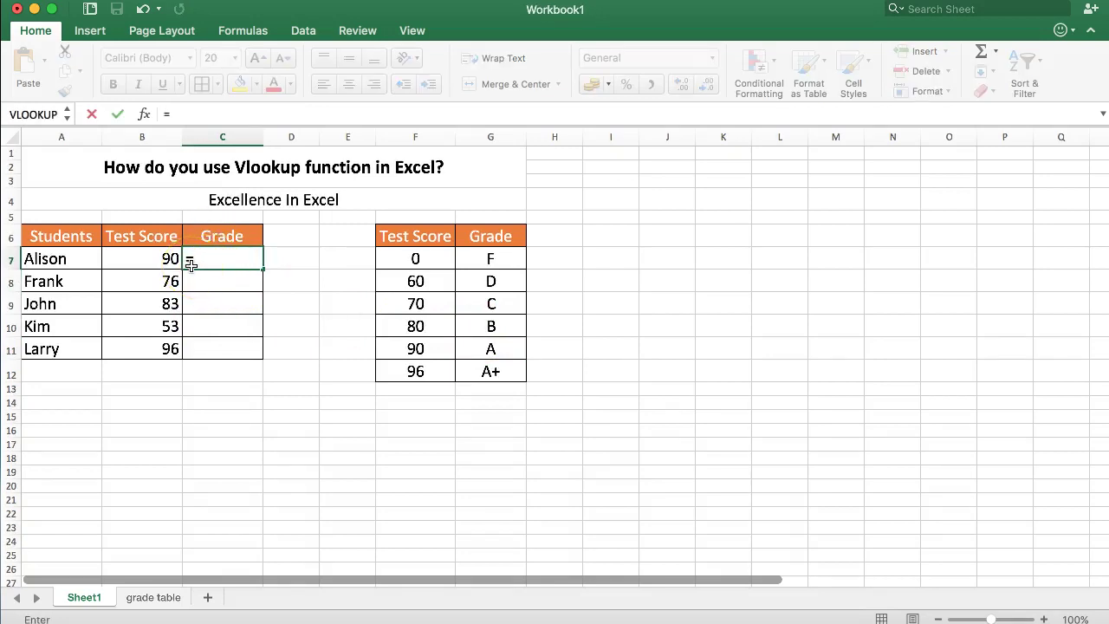
pyautogui.write('VLOOKUP')
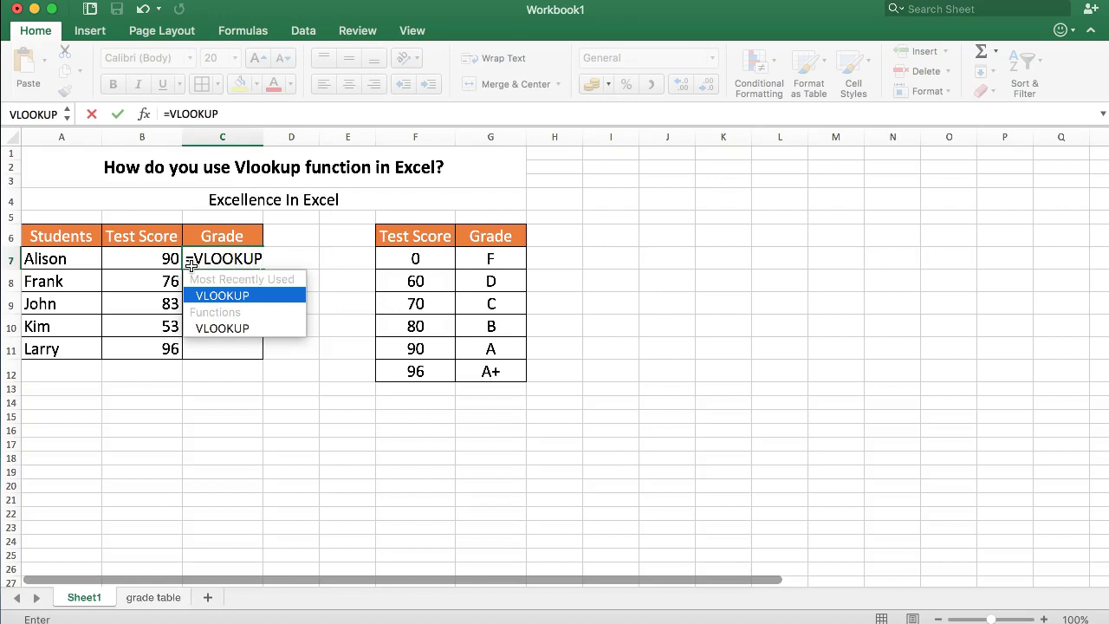
pyautogui.doubleClick(232, 329)
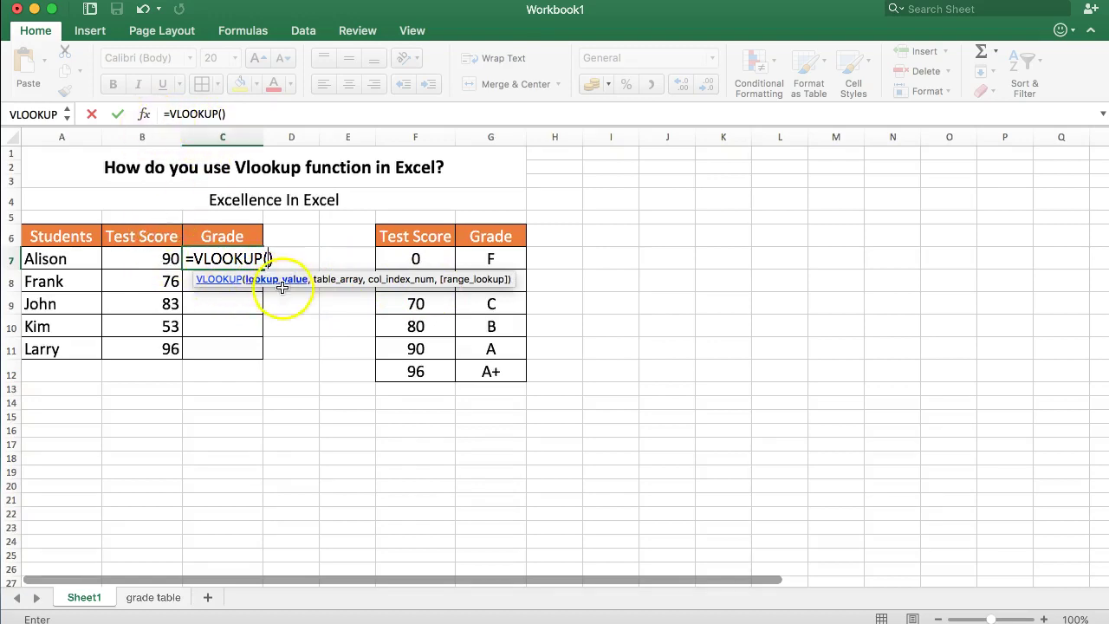
pyautogui.click(144, 115)
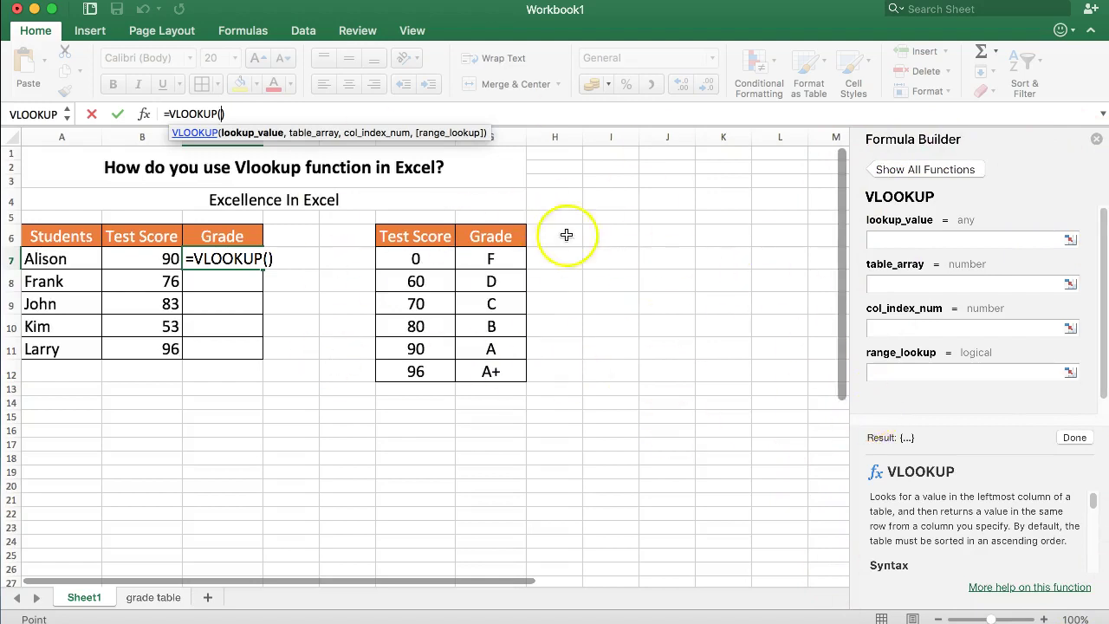
pyautogui.click(969, 237)
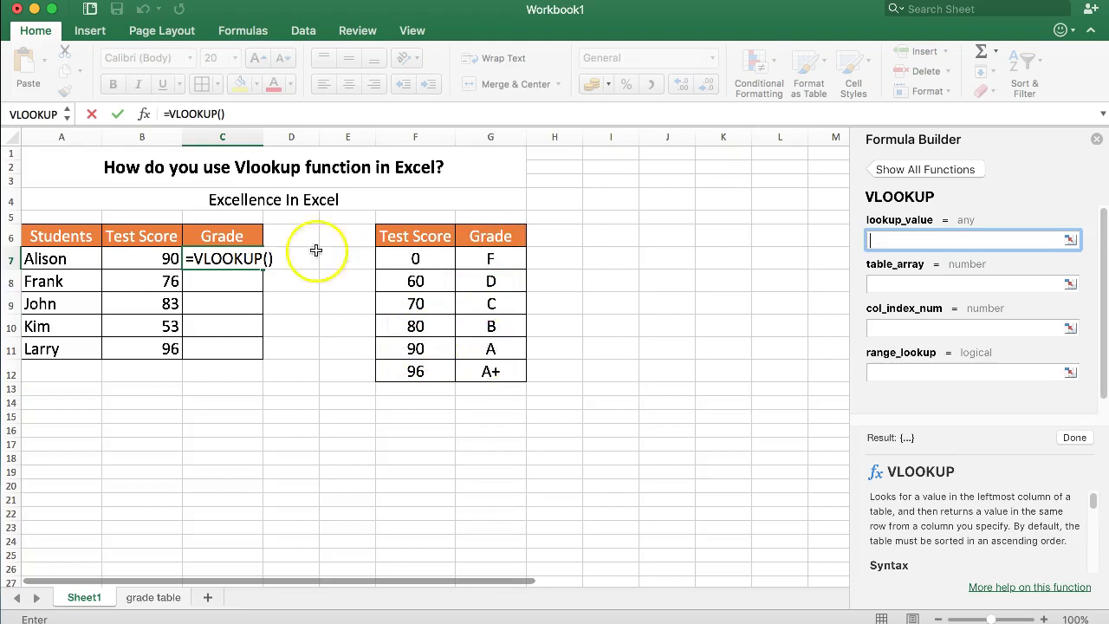
pyautogui.click(142, 258)
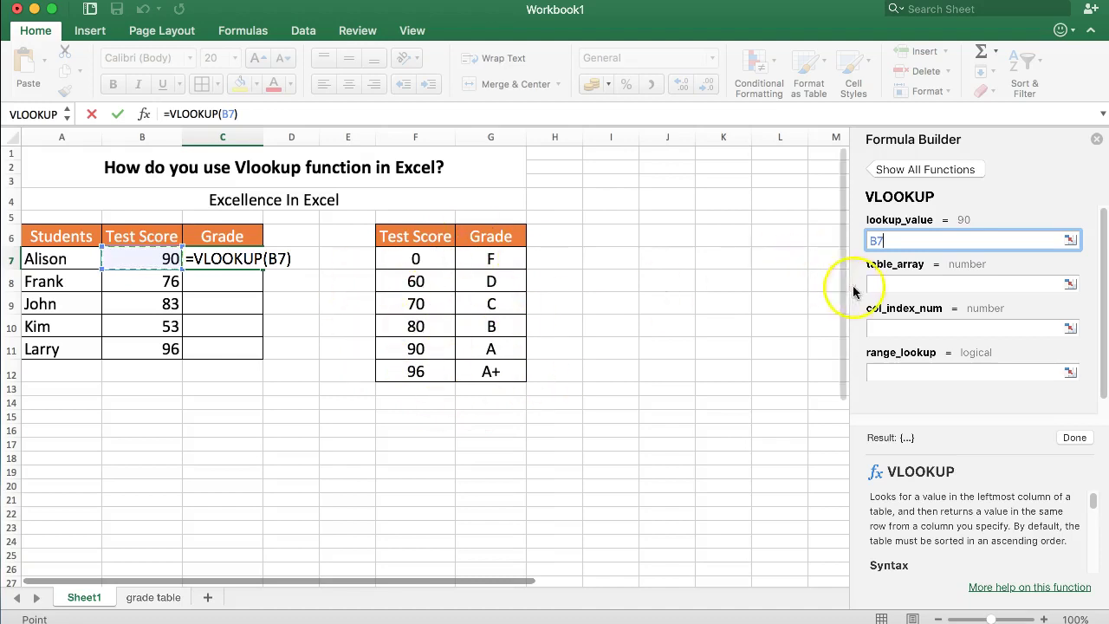
# - Set the VLOOKUP table array to F7:G12 and the column index number to 2
pyautogui.click(886, 284)
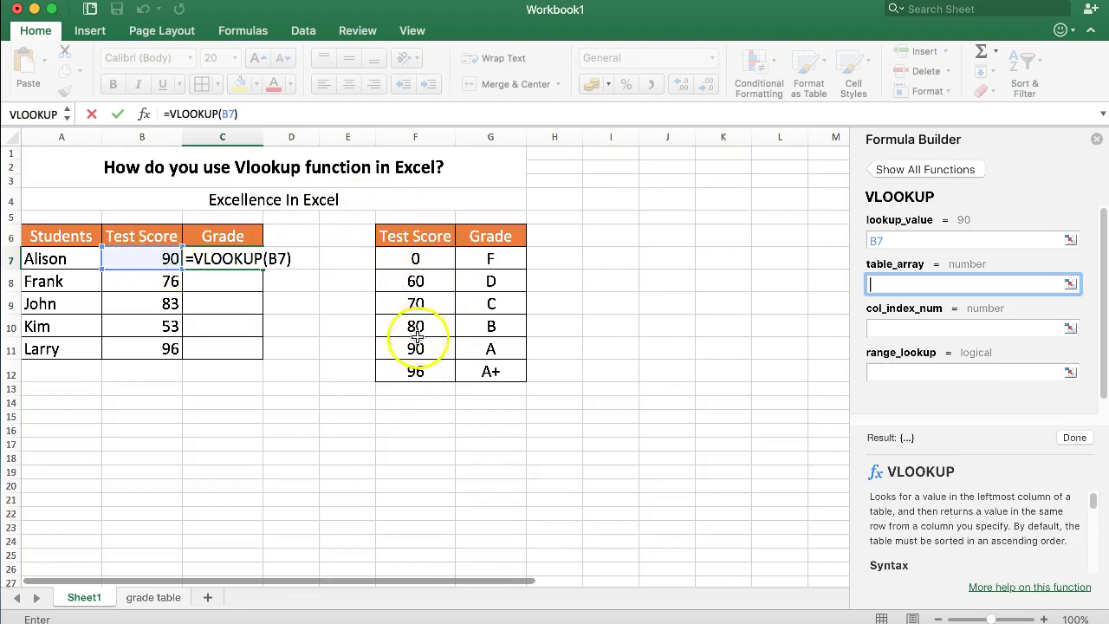
pyautogui.moveTo(414, 257); pyautogui.dragTo(493, 371)
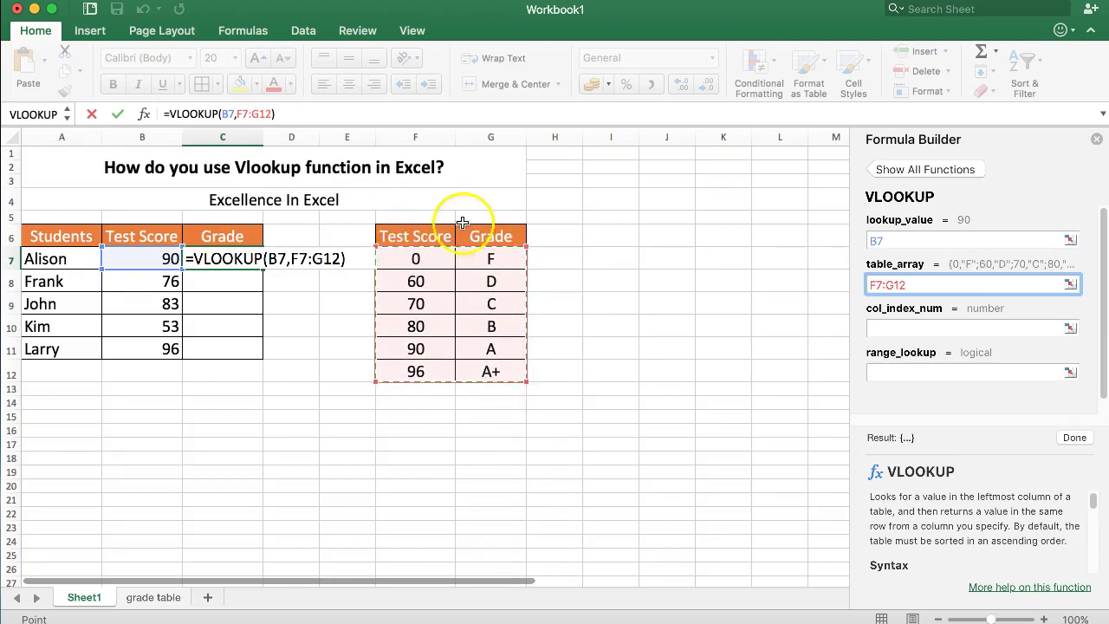
pyautogui.click(887, 325)
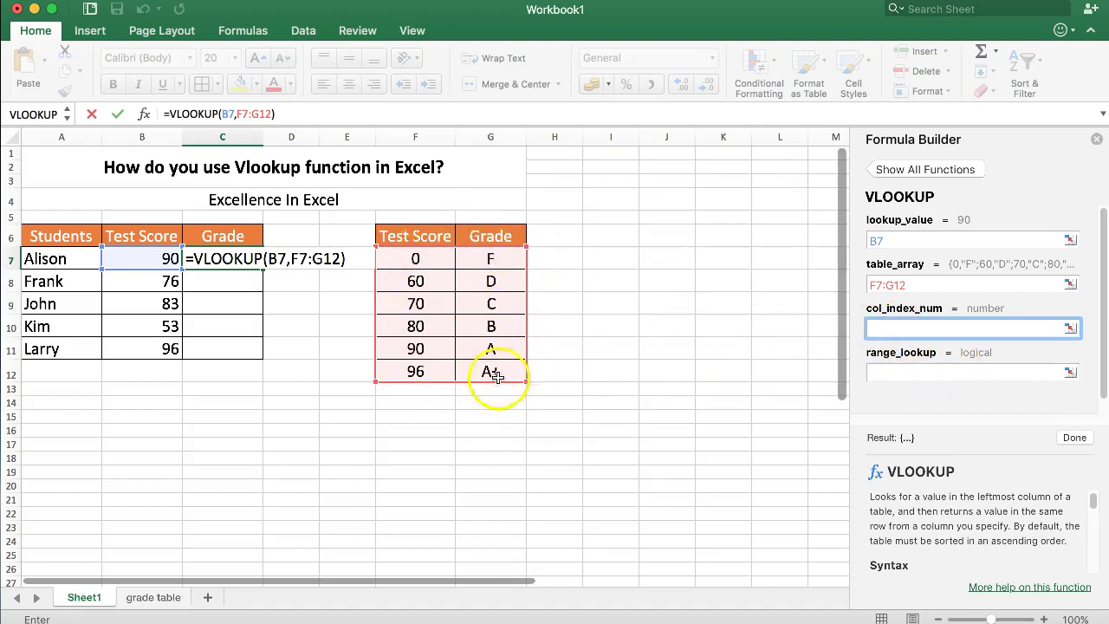
pyautogui.write('2')
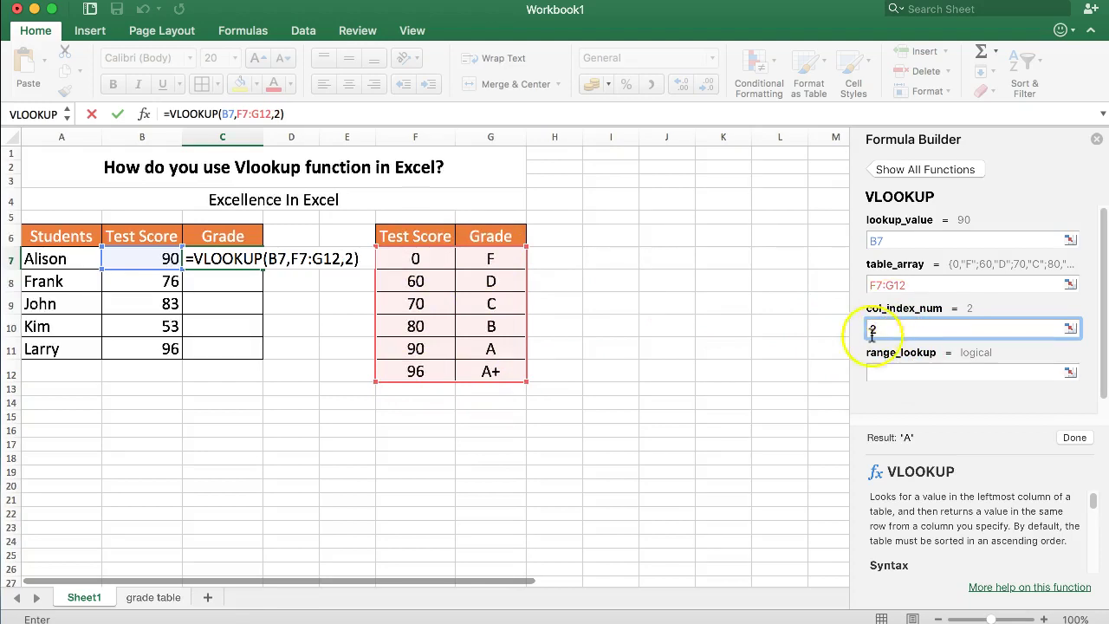
# - Set the VLOOKUP range lookup argument to 1, complete the formula and close the Formula Builder
pyautogui.click(882, 372)
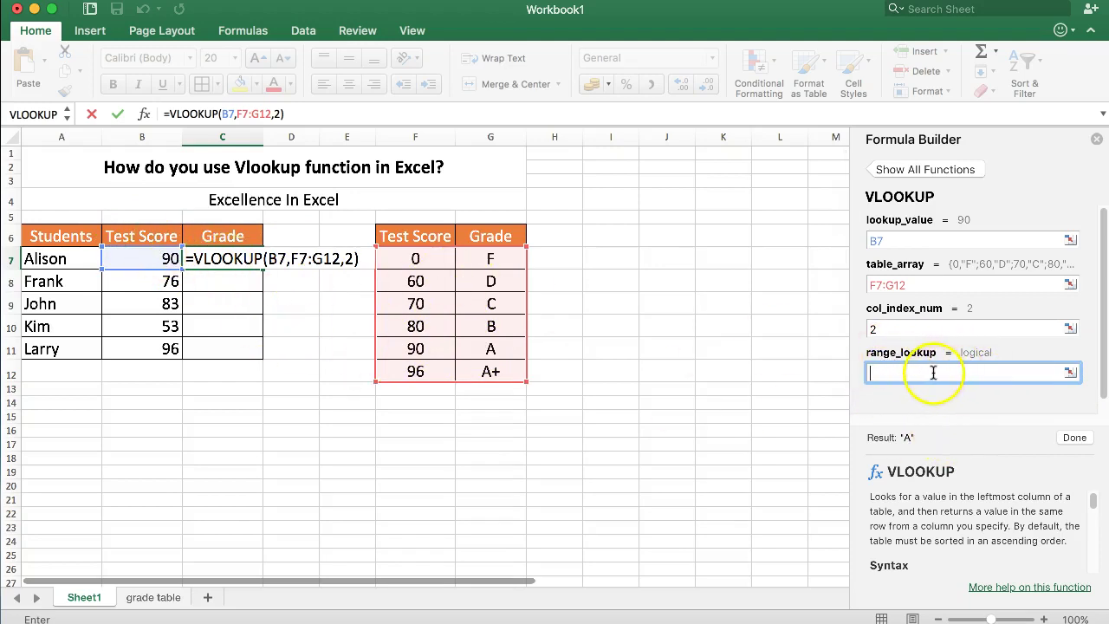
pyautogui.write('1')
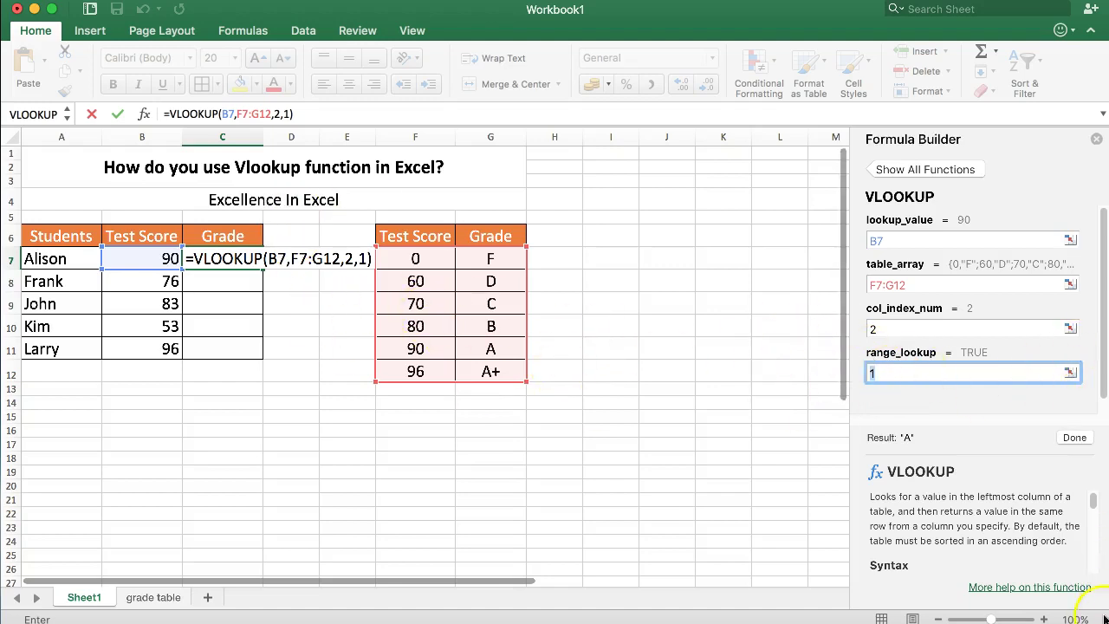
pyautogui.click(1074, 438)
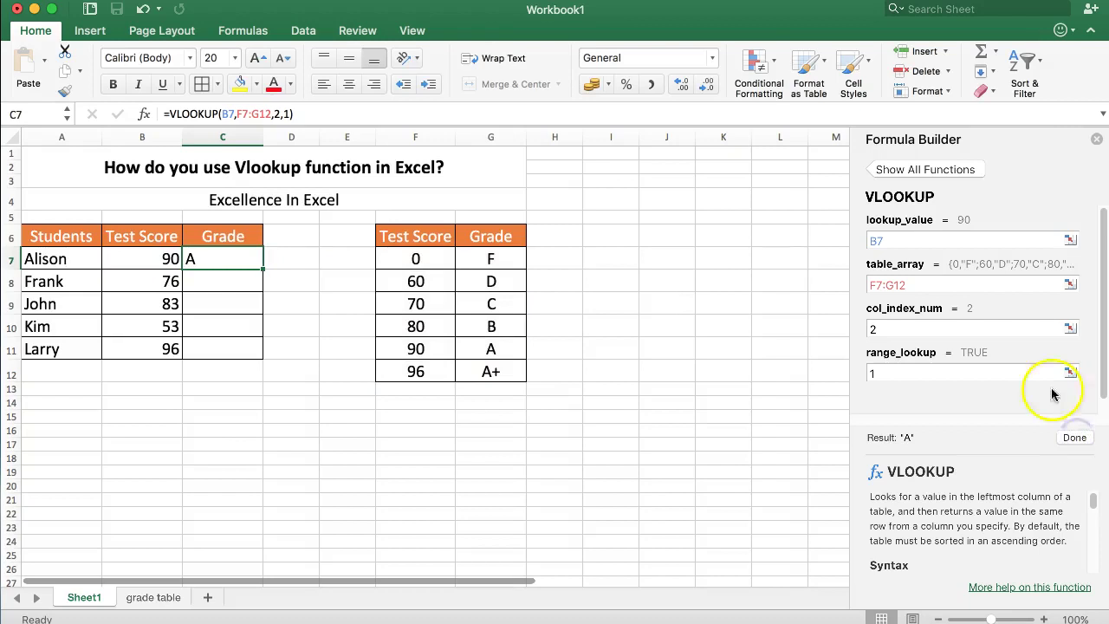
pyautogui.click(1097, 139)
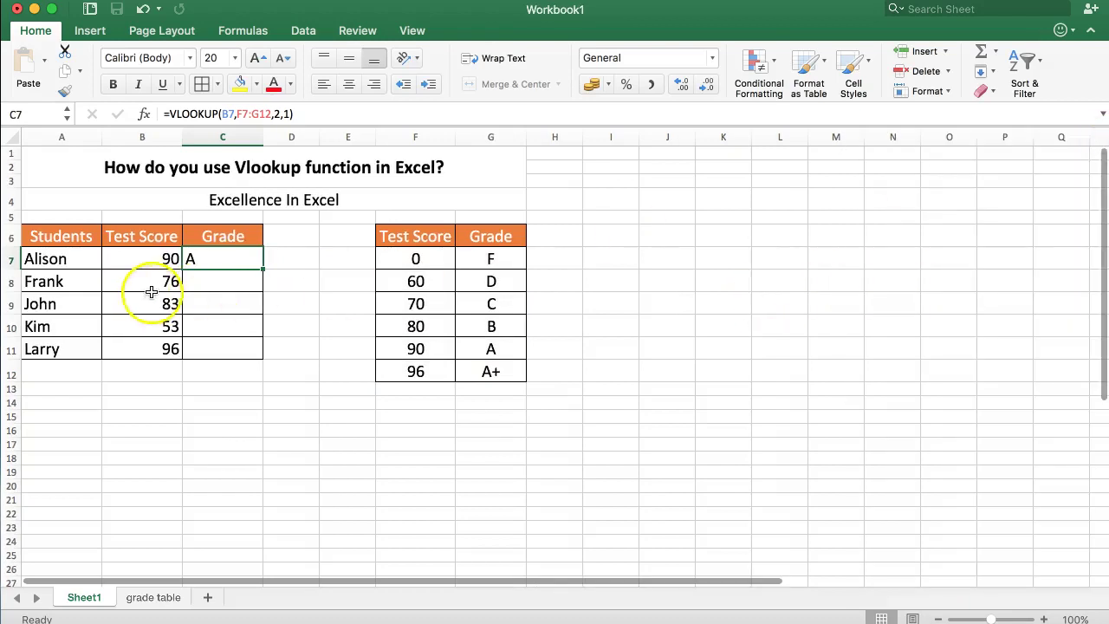
# - Set the first student's test score in B7 to 80
pyautogui.click(165, 268)
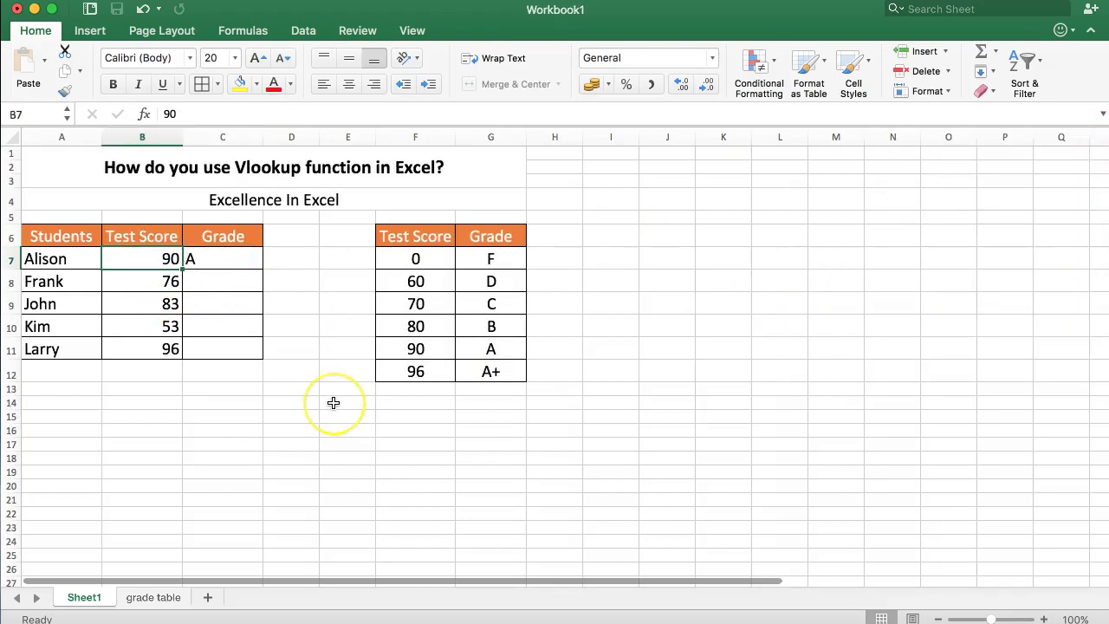
pyautogui.write('80')
pyautogui.press('Return')
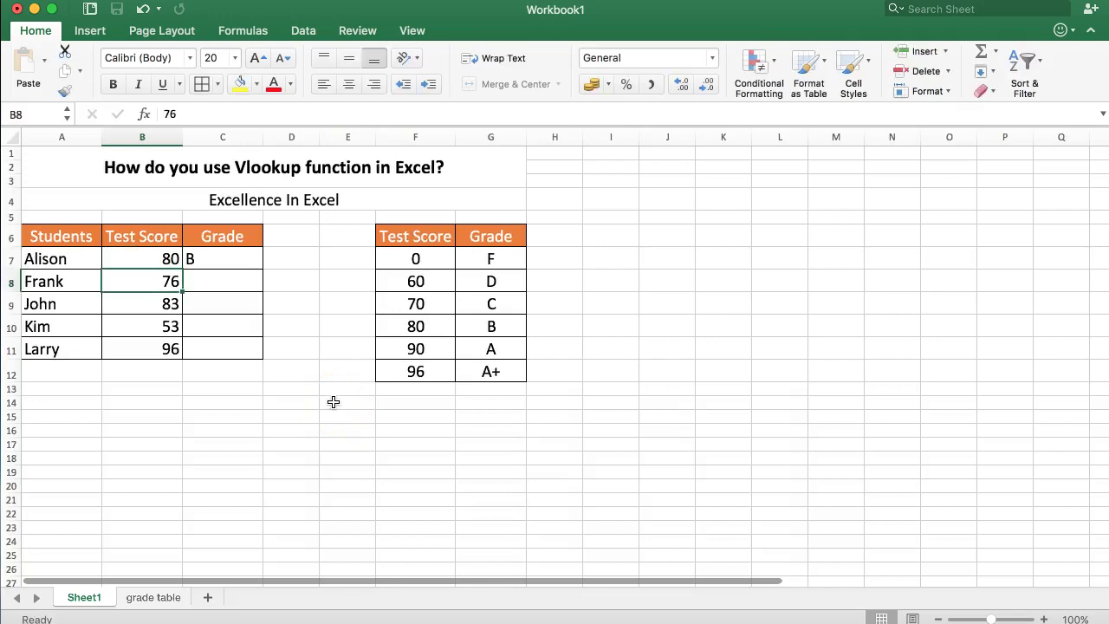
# - Fill the VLOOKUP formula from C7 down through C11 for the remaining students
pyautogui.press('Up')
pyautogui.press('Right')
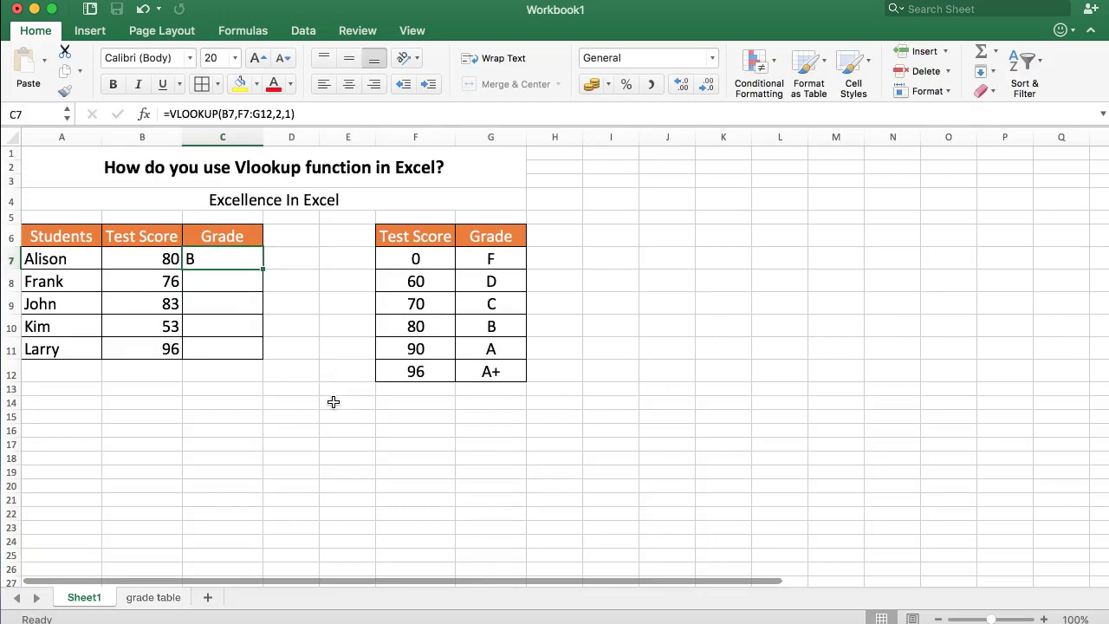
pyautogui.click(242, 264)
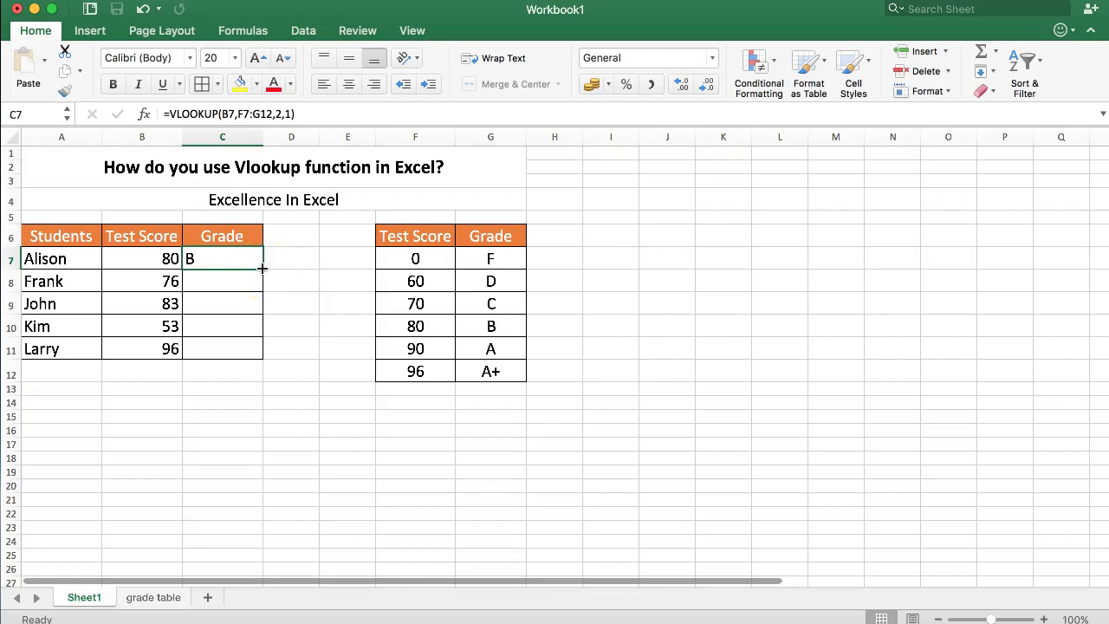
pyautogui.moveTo(263, 270); pyautogui.dragTo(257, 358)
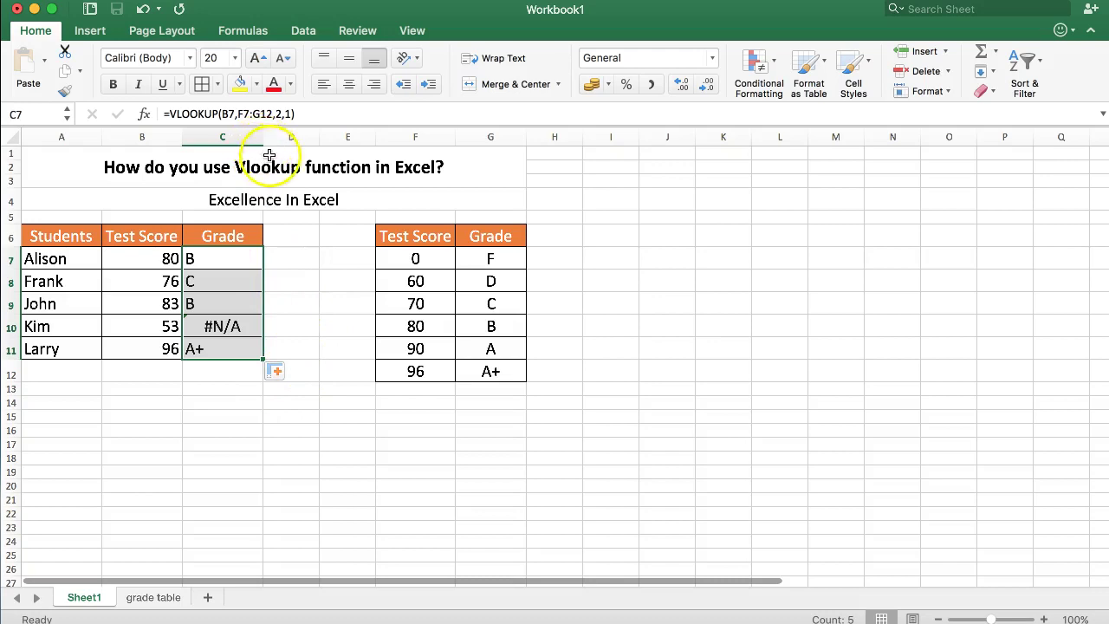
# - Examine the table array reference in the C7 formula and the lookup range it refers to
pyautogui.click(262, 114)
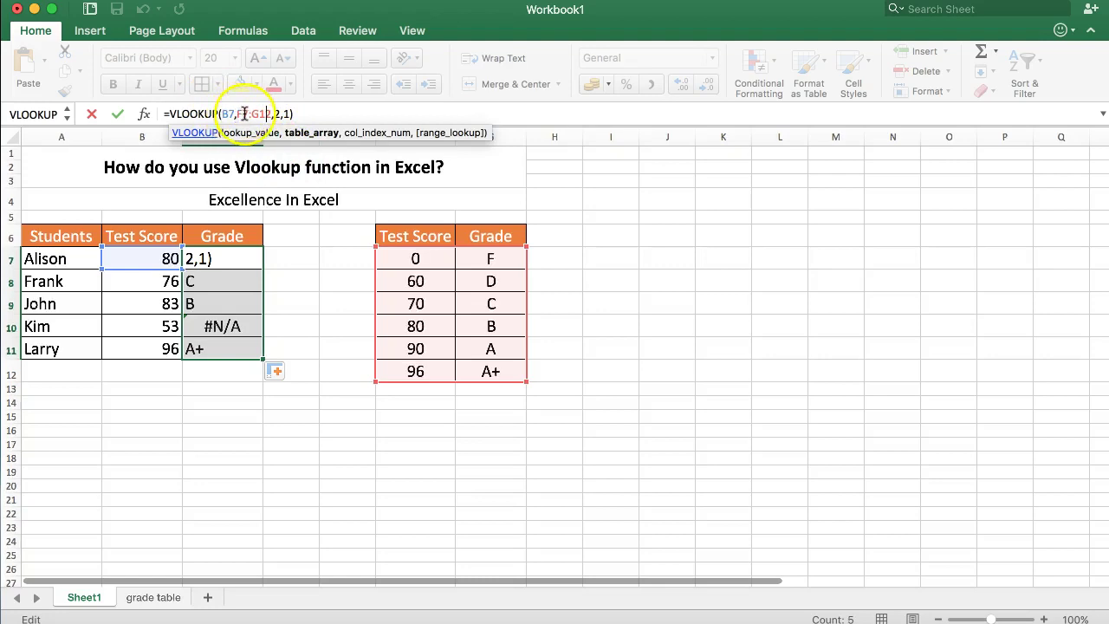
pyautogui.press('Return')
pyautogui.click(559, 259)
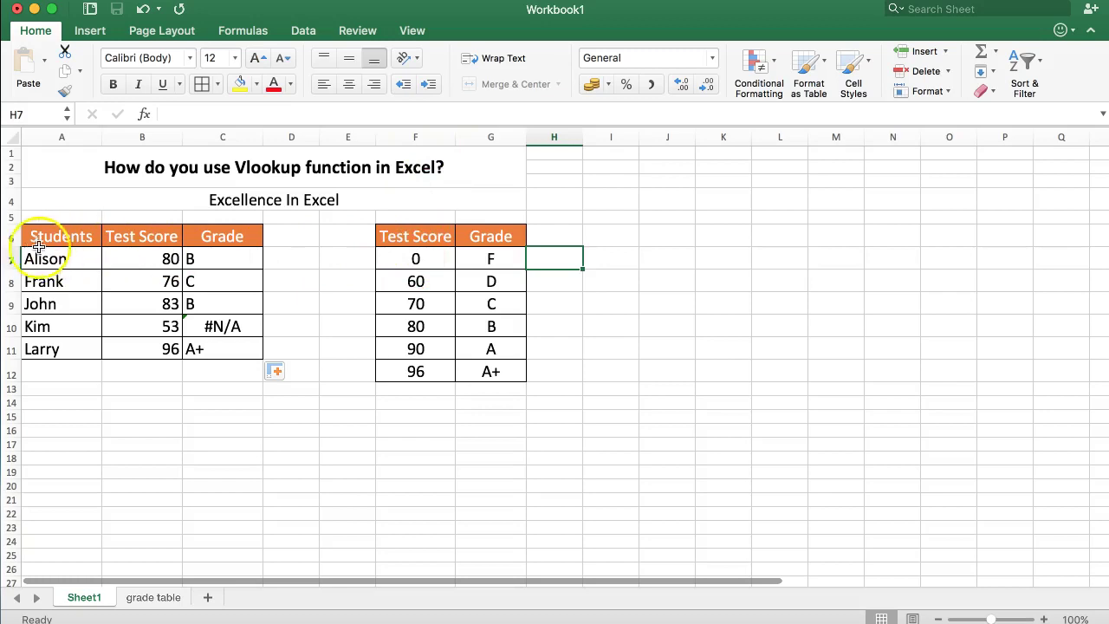
pyautogui.click(428, 260)
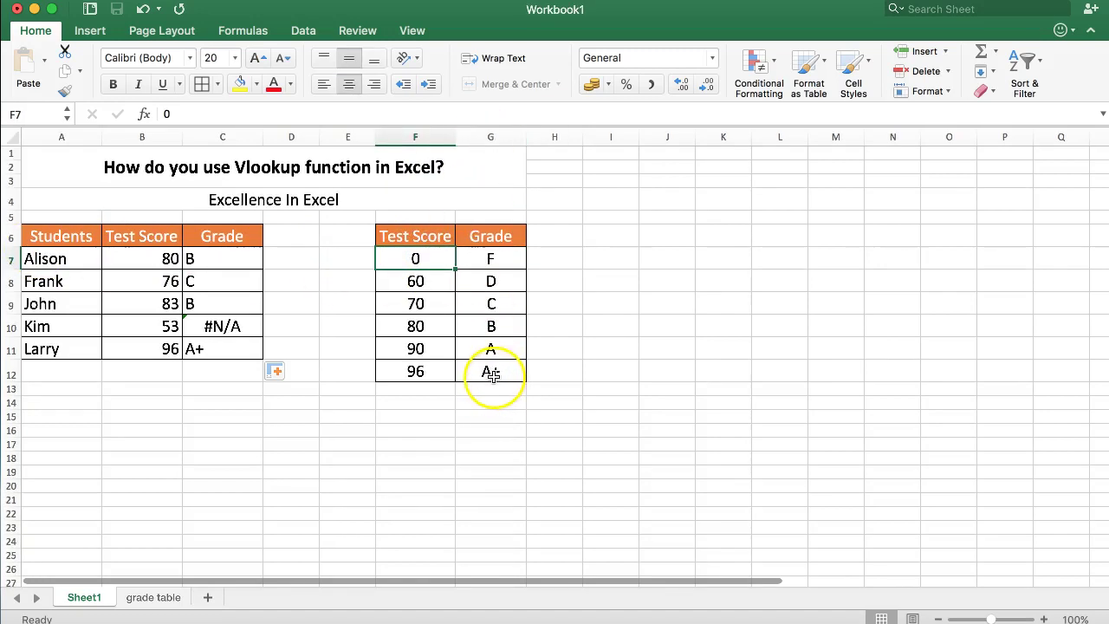
# - Compare the table array references in the C11 and C7 formulas with the lookup table in F7:G12
pyautogui.moveTo(490, 372); pyautogui.dragTo(416, 255)
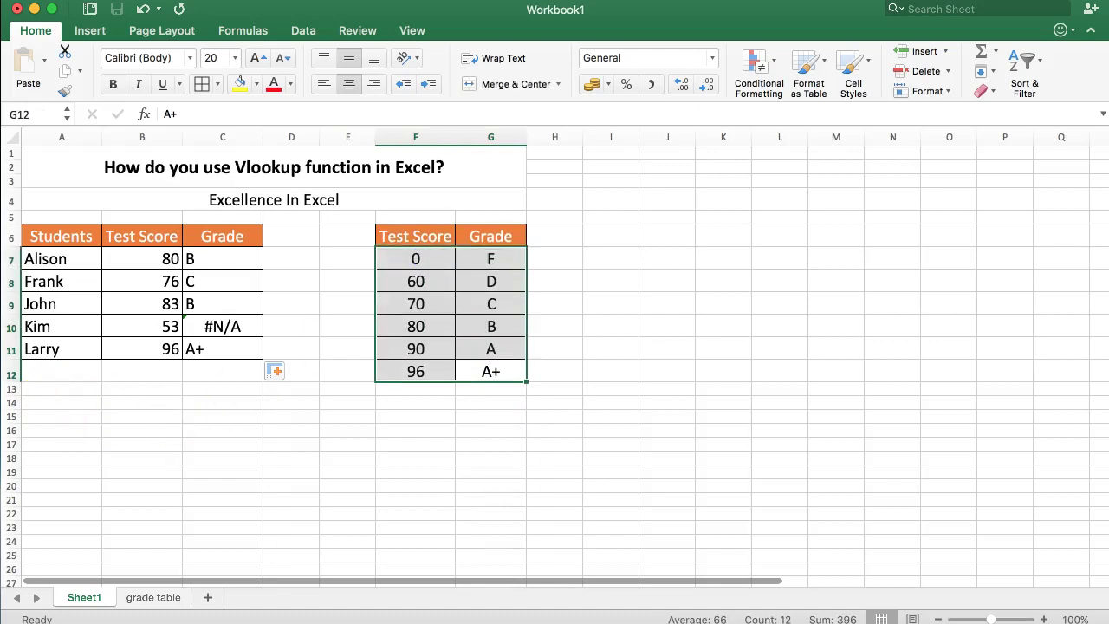
pyautogui.click(382, 417)
pyautogui.click(211, 348)
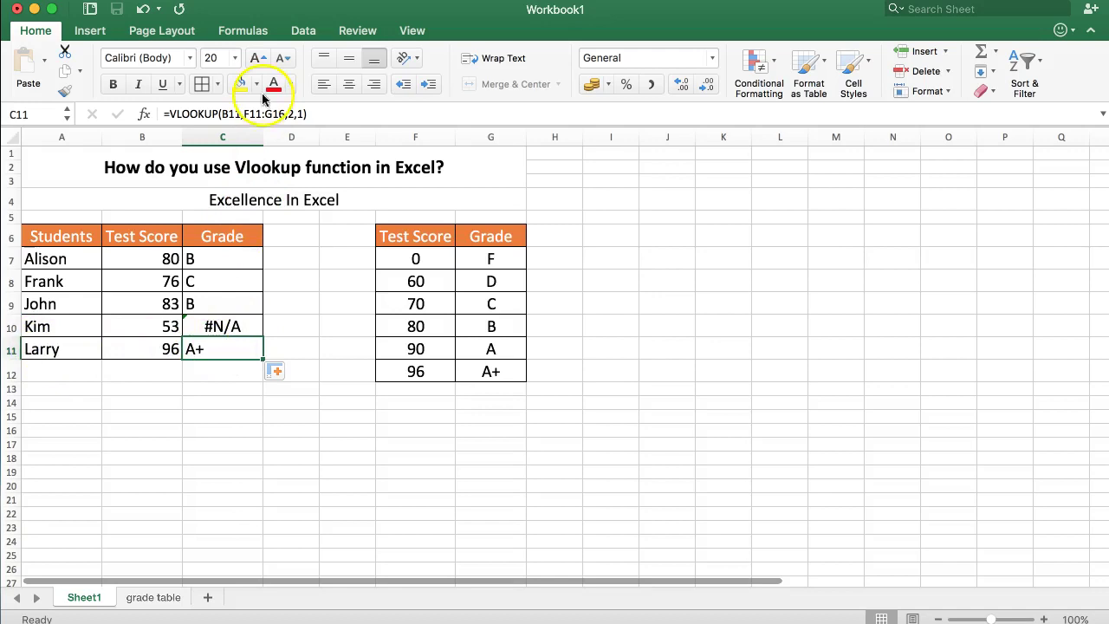
pyautogui.click(248, 273)
pyautogui.click(257, 254)
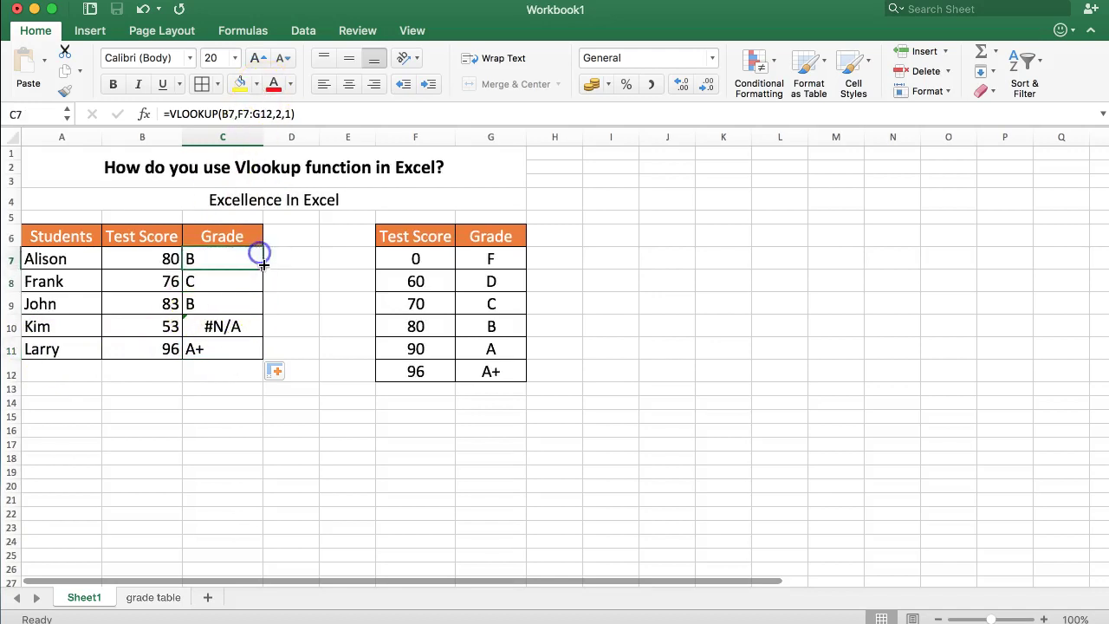
# - Change the table array in the C11 VLOOKUP formula to F7:G12
pyautogui.click(236, 351)
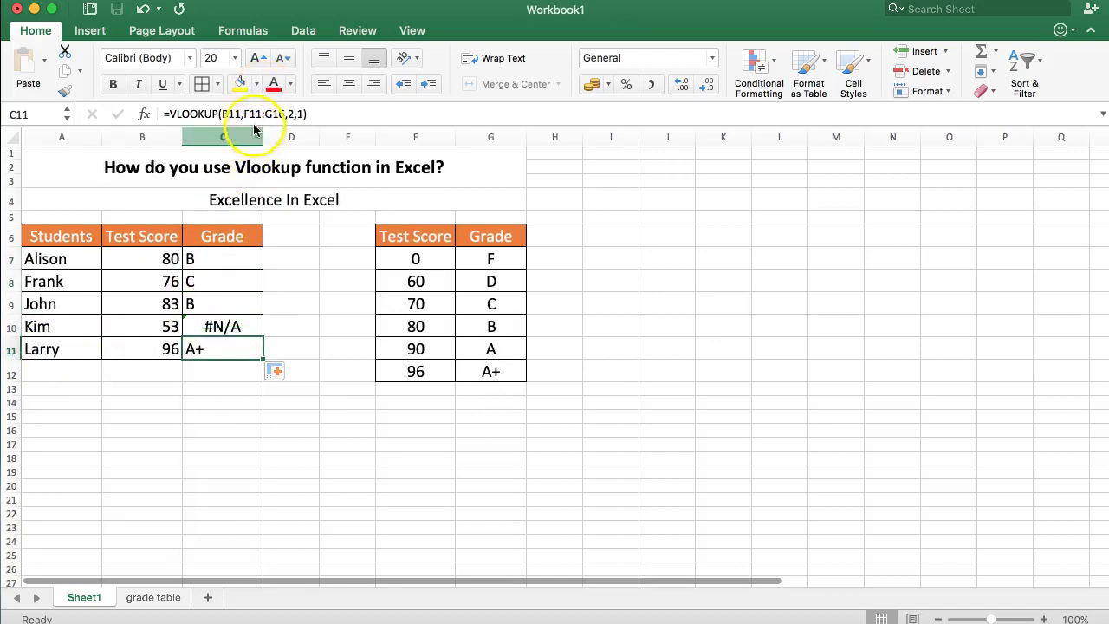
pyautogui.click(226, 115)
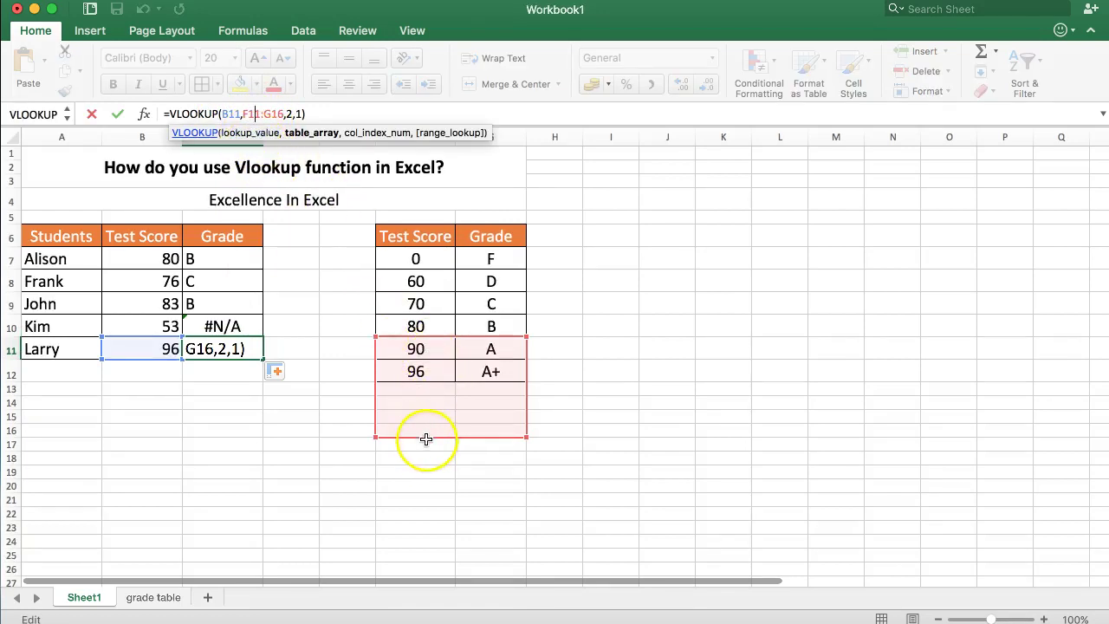
pyautogui.moveTo(428, 438); pyautogui.dragTo(434, 371)
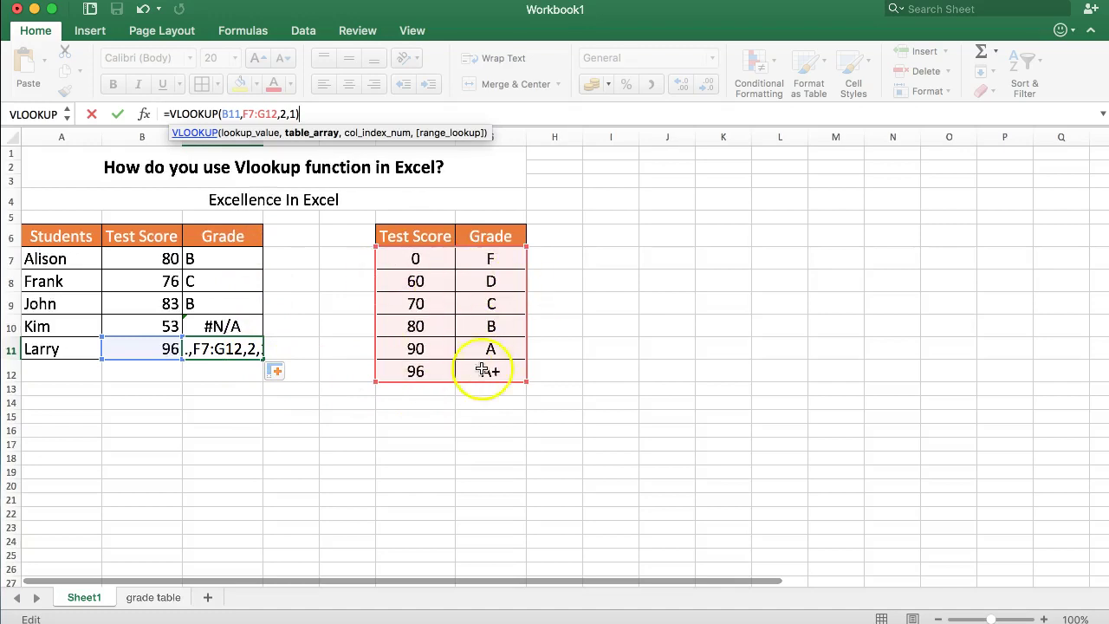
pyautogui.press('Return')
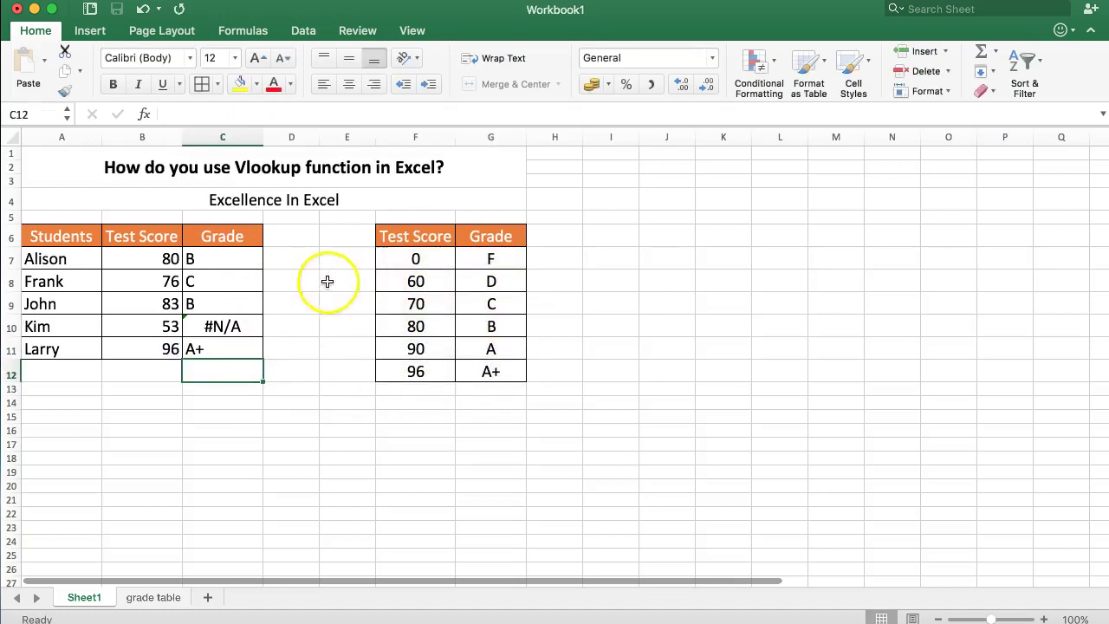
# - Examine the table array references in the VLOOKUP formulas from C10 up to C8
pyautogui.doubleClick(215, 319)
pyautogui.click(218, 278)
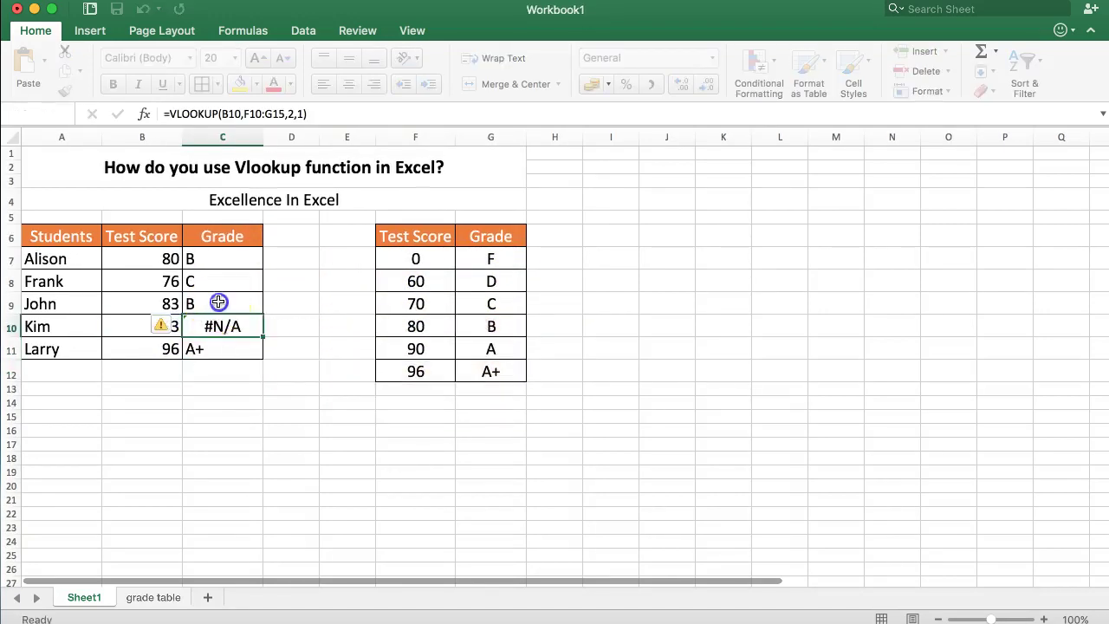
pyautogui.doubleClick(217, 276)
pyautogui.press('Escape')
# - Make the table array in the C7 formula absolute as $F$7:$G$12 and fill the formula down through C11
pyautogui.click(234, 265)
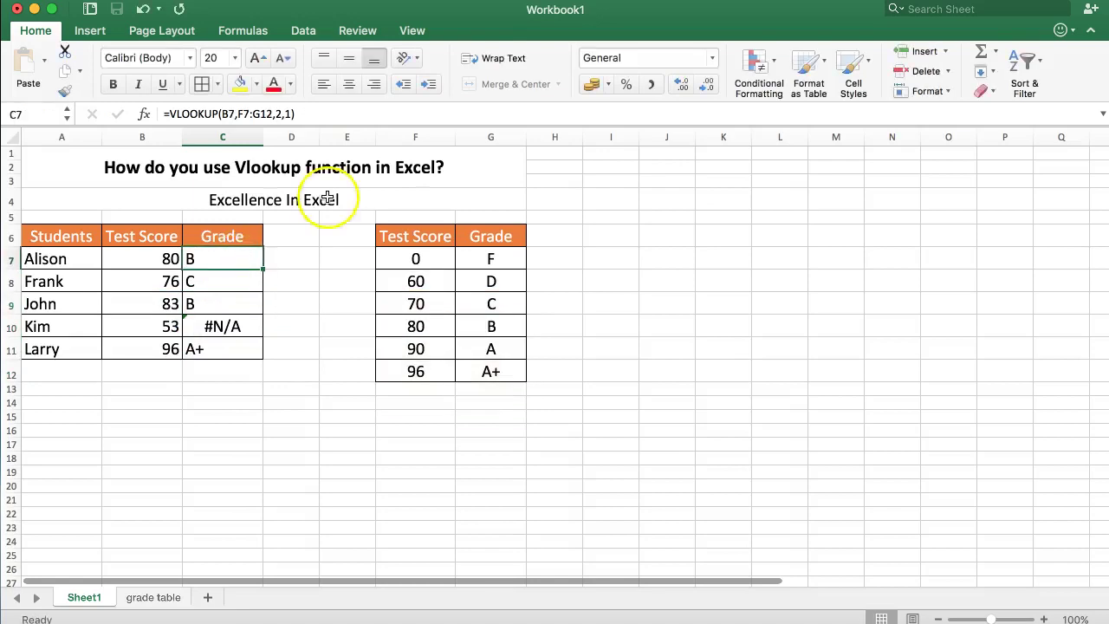
pyautogui.click(269, 109)
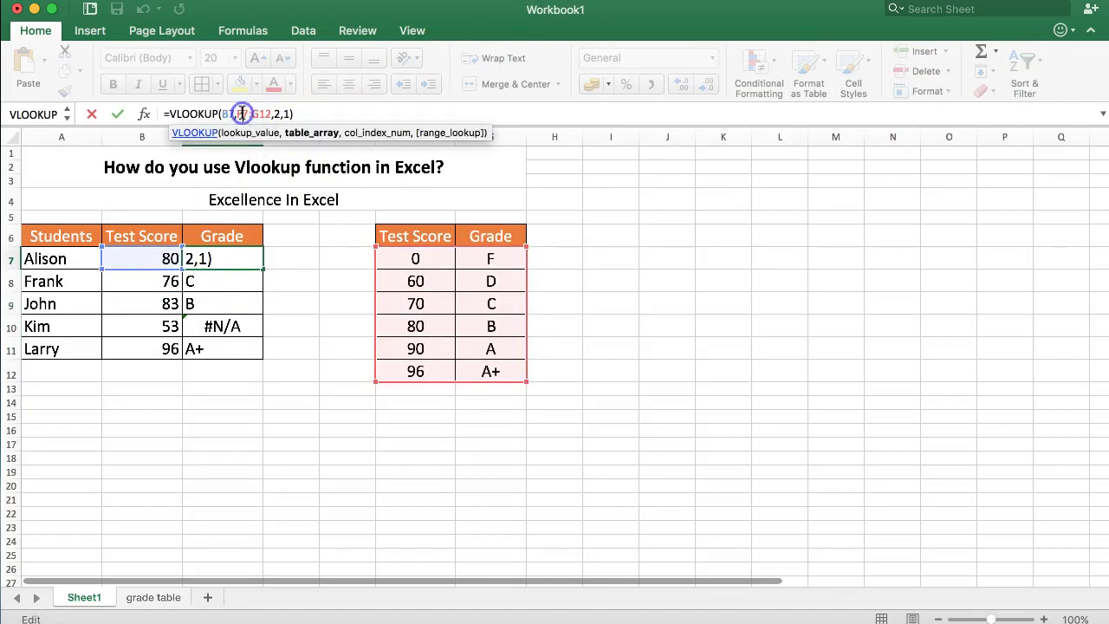
pyautogui.press('F4')
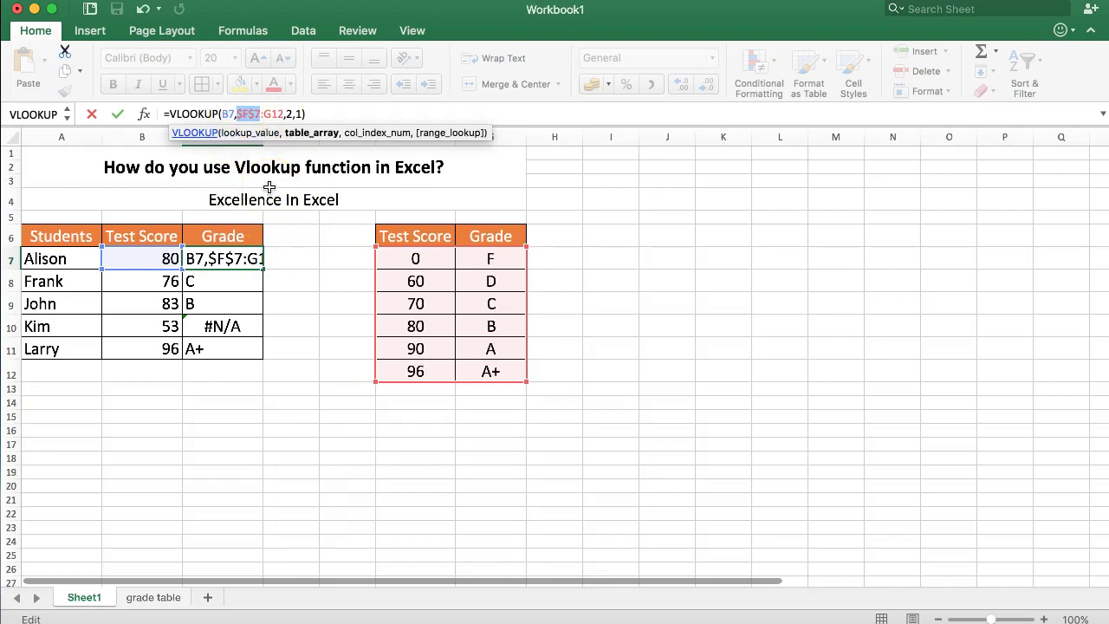
pyautogui.click(269, 113)
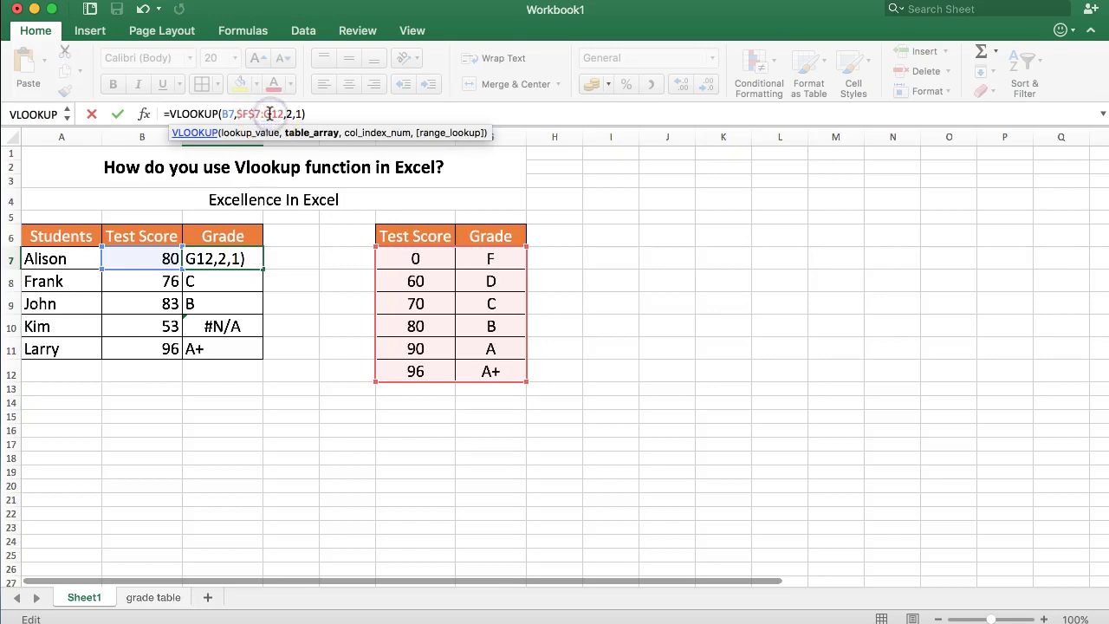
pyautogui.press('F4')
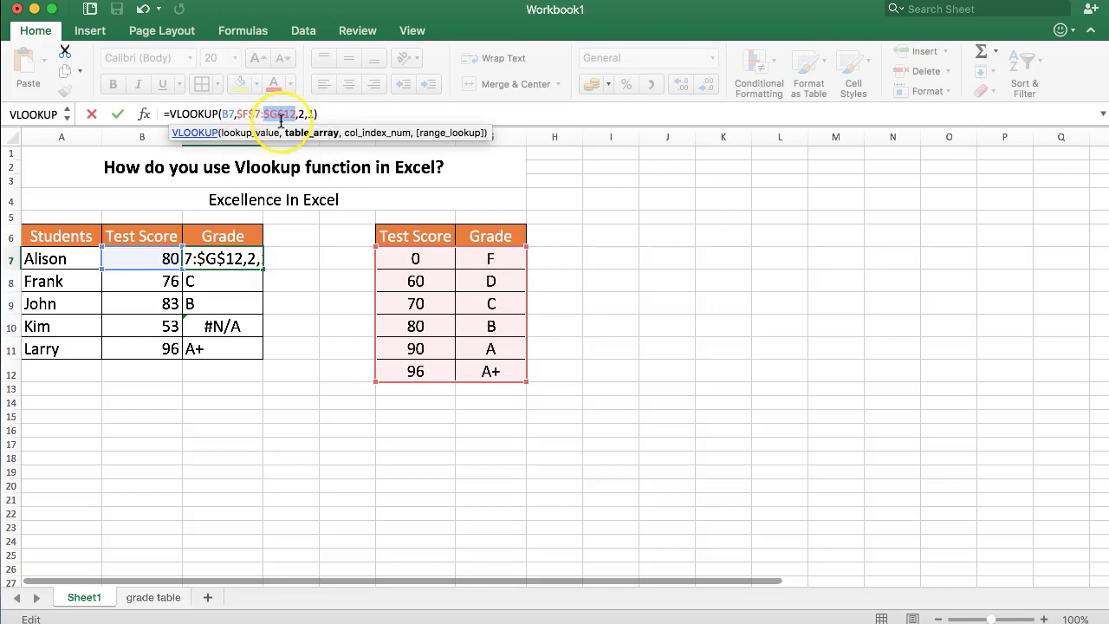
pyautogui.press('Return')
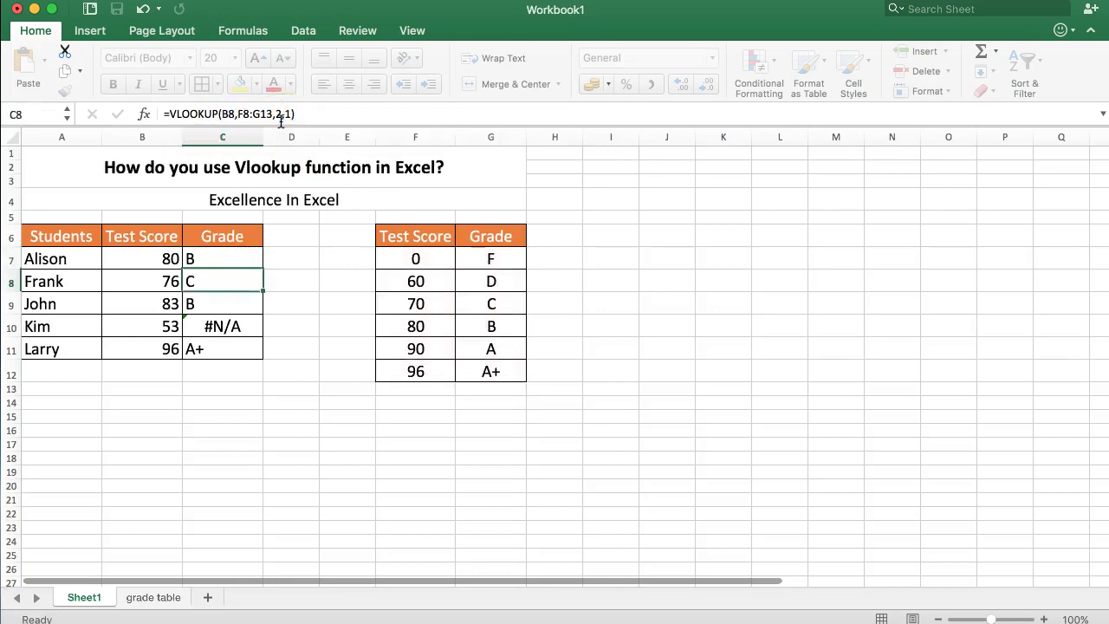
pyautogui.click(246, 254)
pyautogui.moveTo(262, 270); pyautogui.dragTo(260, 357)
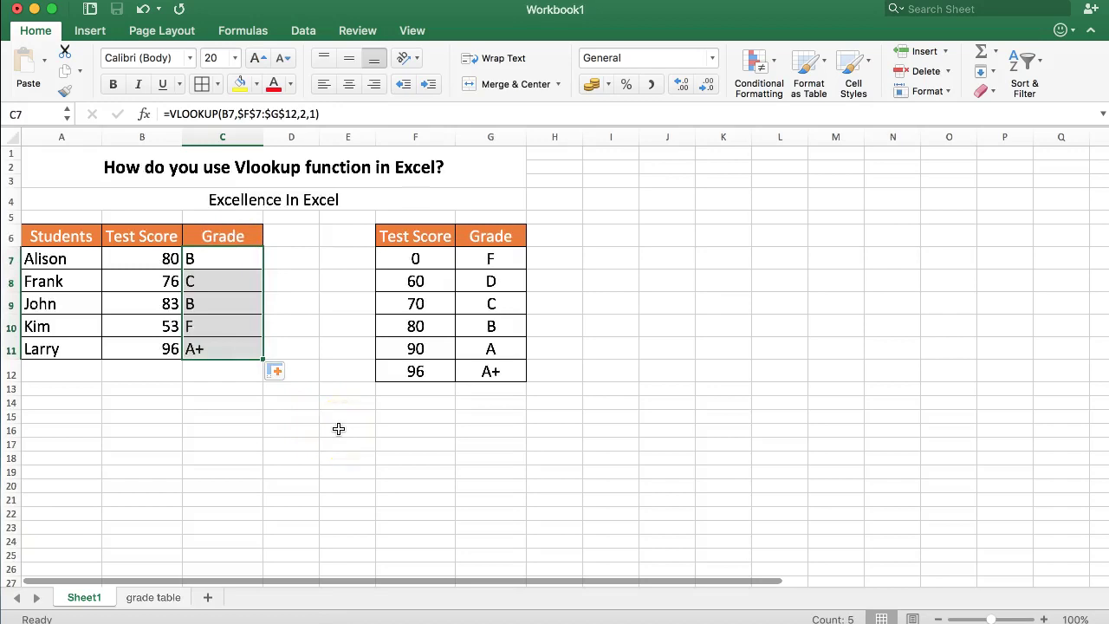
# - Check the table array references in the refilled VLOOKUP formulas from C10 up to C7
pyautogui.doubleClick(221, 328)
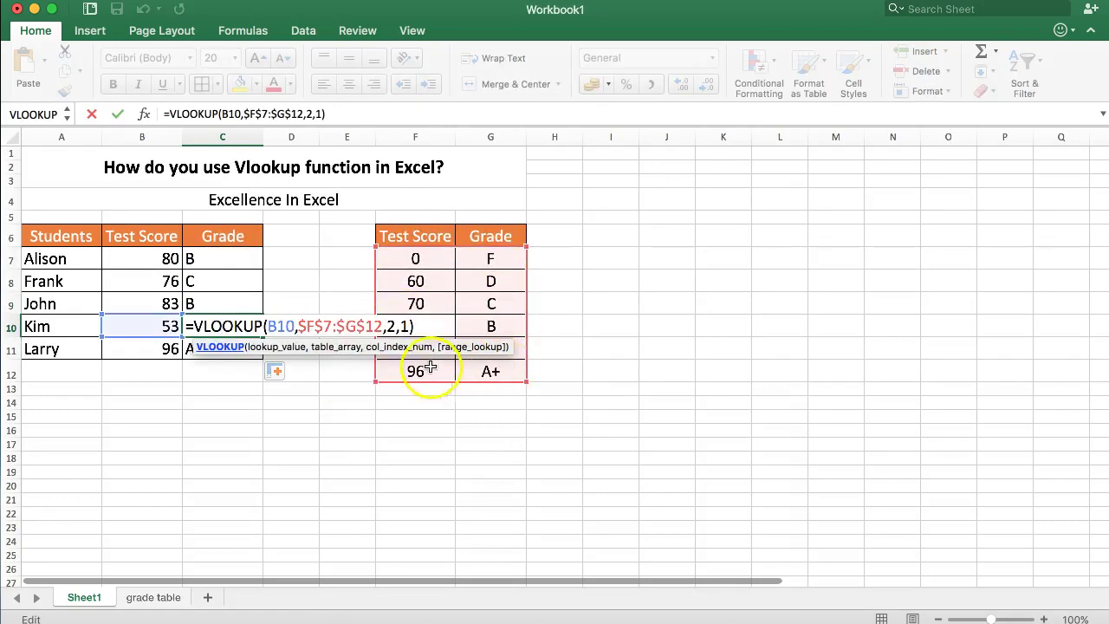
pyautogui.press('Return')
pyautogui.doubleClick(220, 300)
pyautogui.press('Escape')
pyautogui.doubleClick(219, 281)
pyautogui.press('Escape')
pyautogui.doubleClick(220, 259)
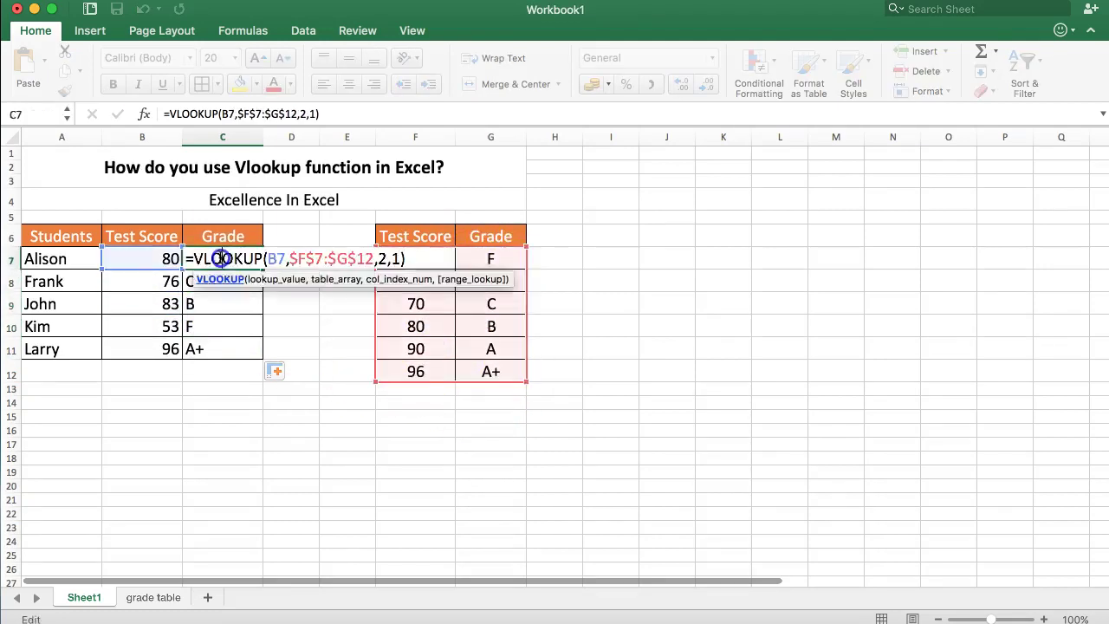
pyautogui.press('Escape')
pyautogui.click(226, 399)
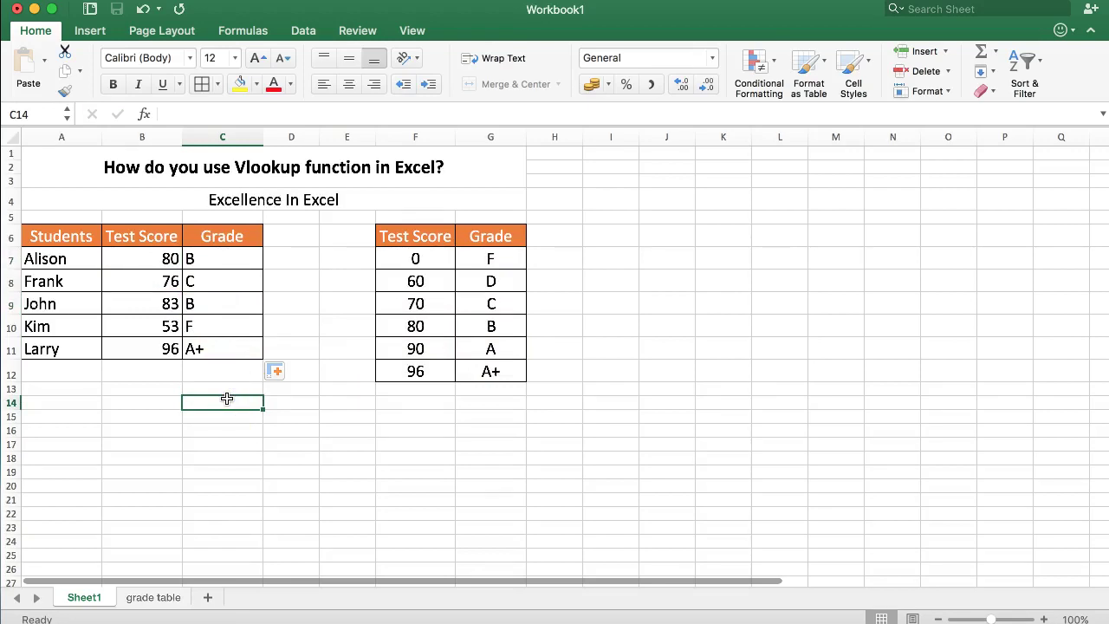
pyautogui.click(145, 411)
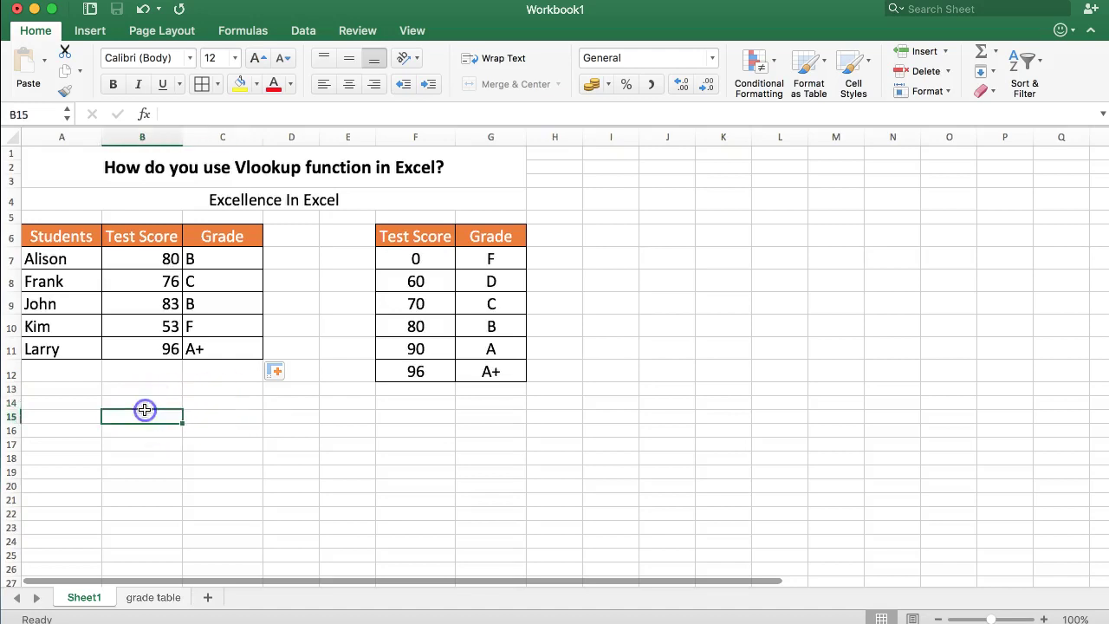